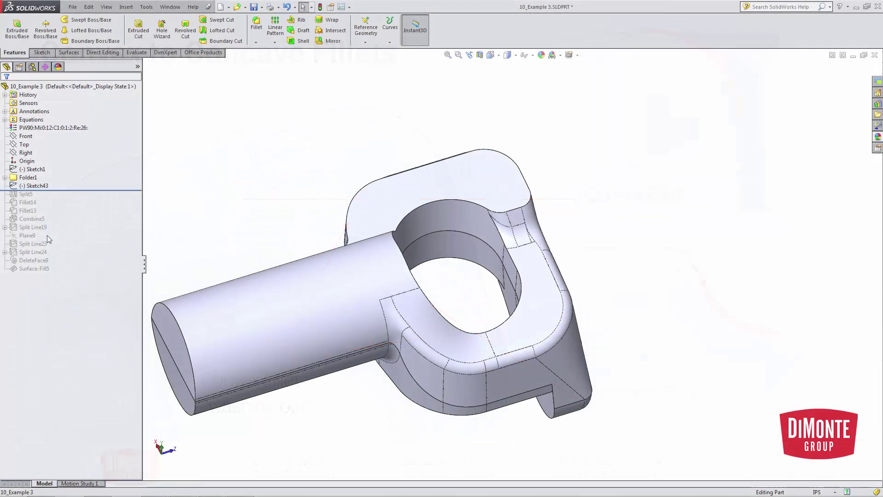
Open Sketch43 for editing, examine its lines and spline square to the sketch plane, and leave it without changes.
left_click(37, 186)
left_click(45, 160)
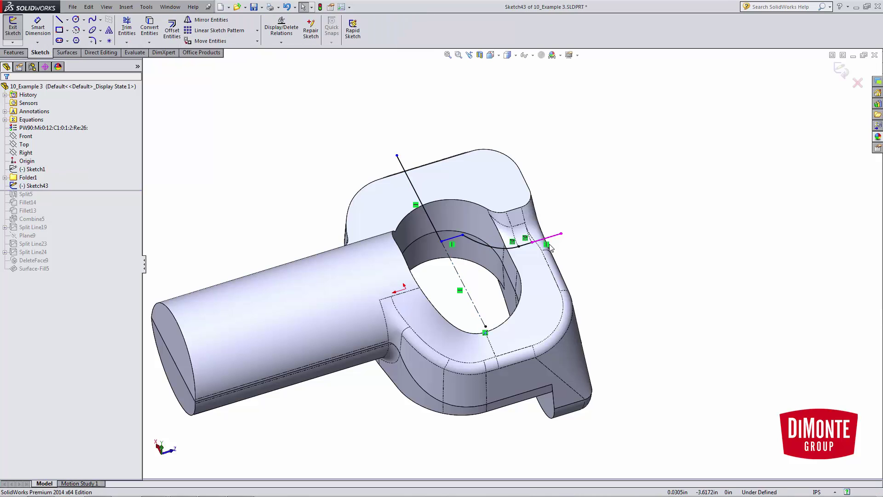
key("space")
left_click(621, 299)
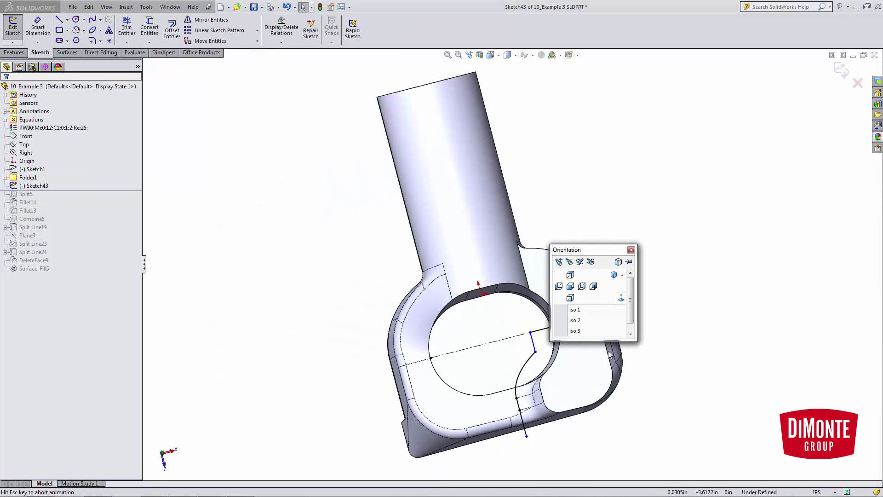
left_click(561, 256)
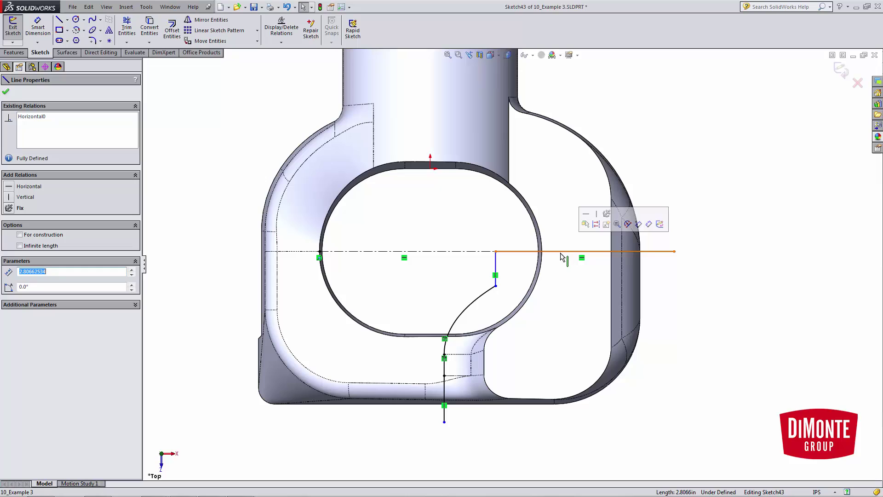
key("Escape")
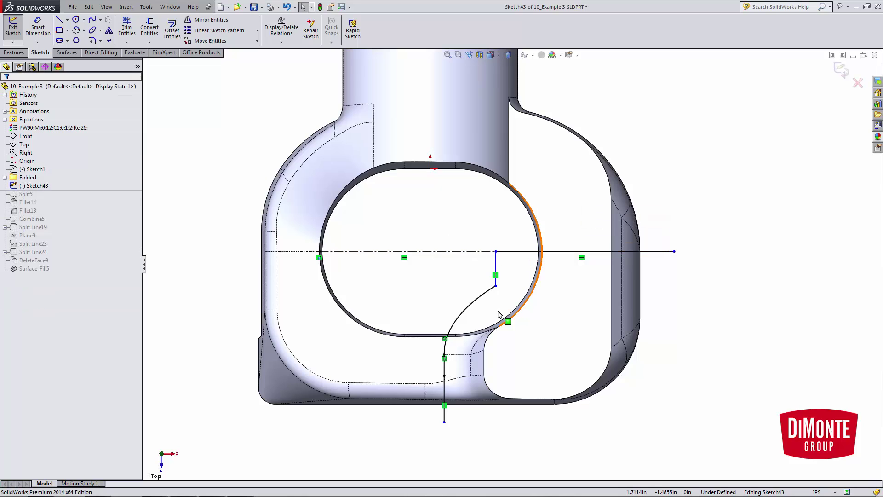
scroll(505, 379, "up", 1)
scroll(515, 369, "down", 3)
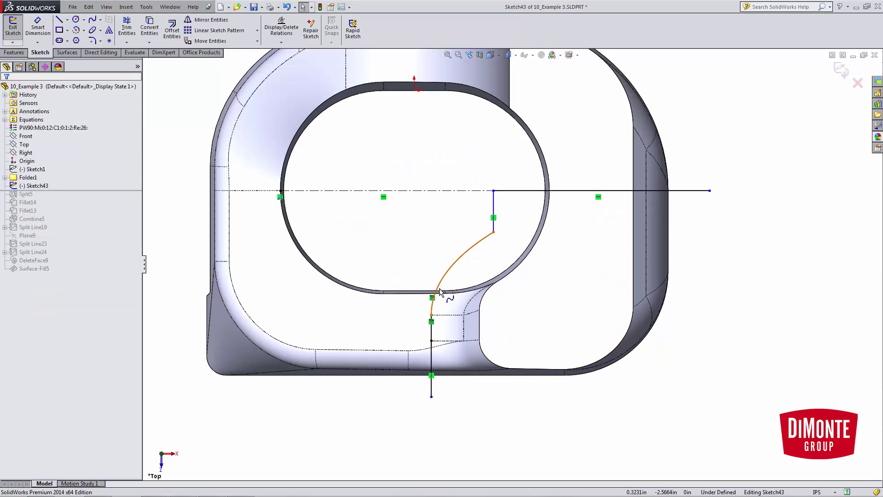
scroll(447, 288, "down", 1)
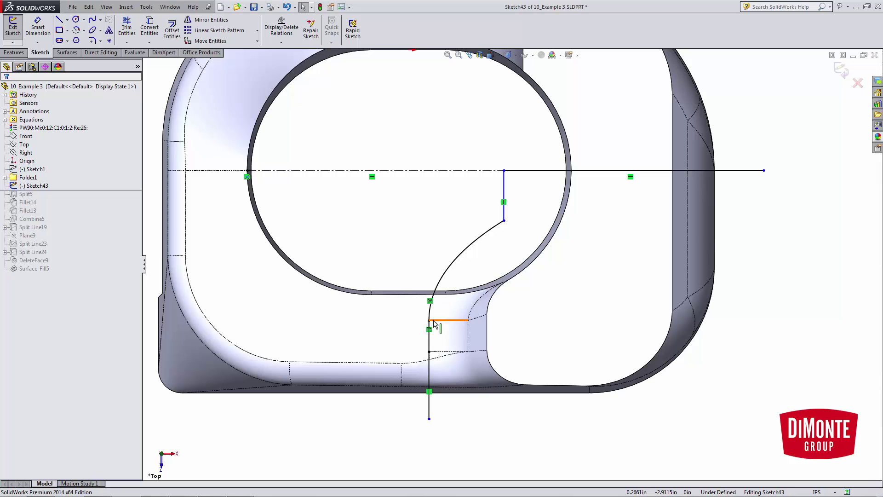
left_click(429, 347)
scroll(511, 256, "up", 2)
left_click(858, 82)
Roll the model forward past Split5 and review the split feature's trim tool and resulting bodies.
middle_click_drag(799, 272, 405, 243)
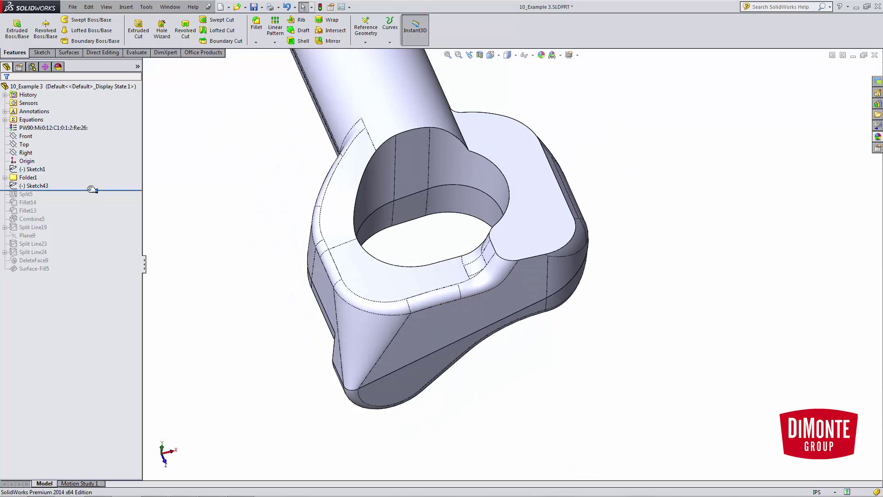
left_click_drag(92, 190, 92, 198)
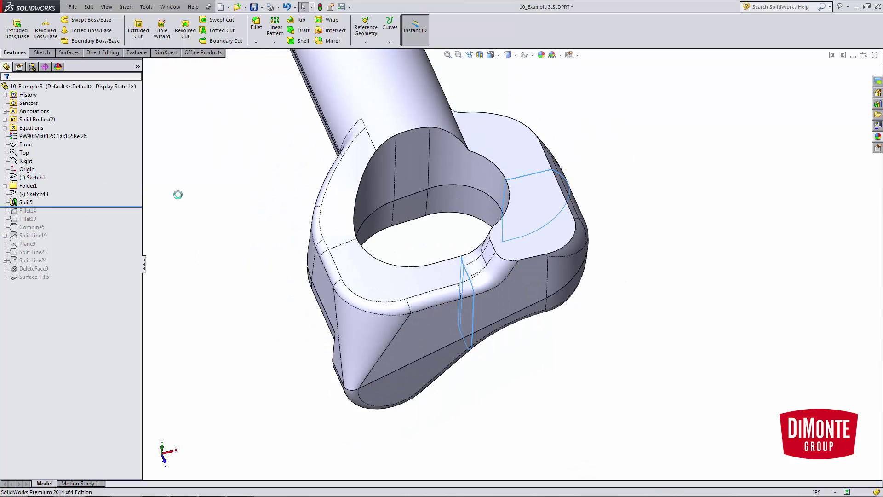
left_click(17, 221)
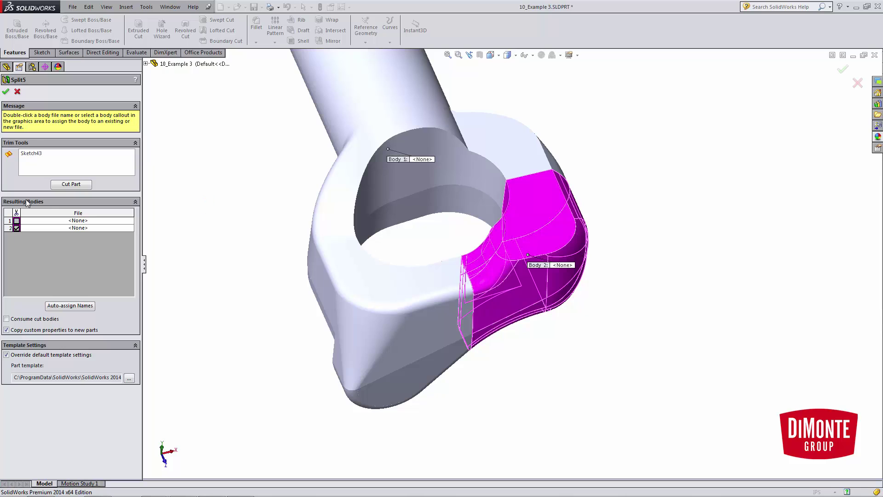
key("Return")
Hide the body that Split5 separates at the corner of the ring.
scroll(662, 324, "up", 3)
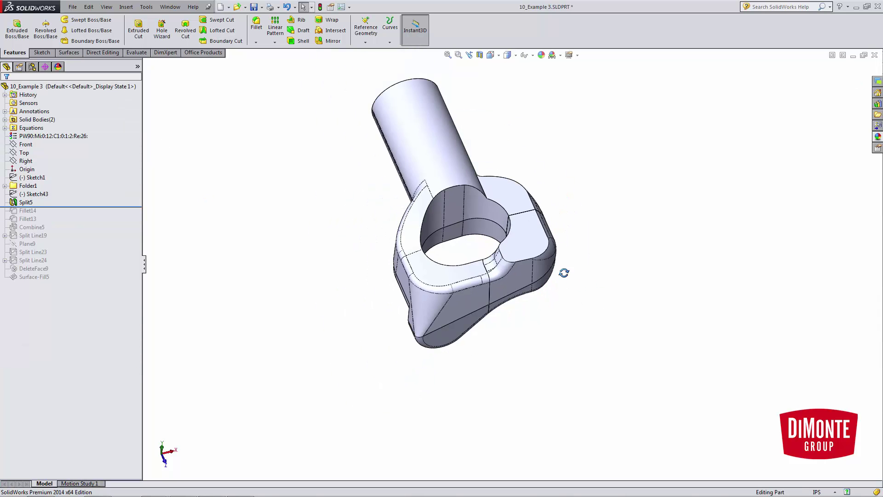
middle_click_drag(564, 272, 550, 194)
scroll(551, 168, "down", 1)
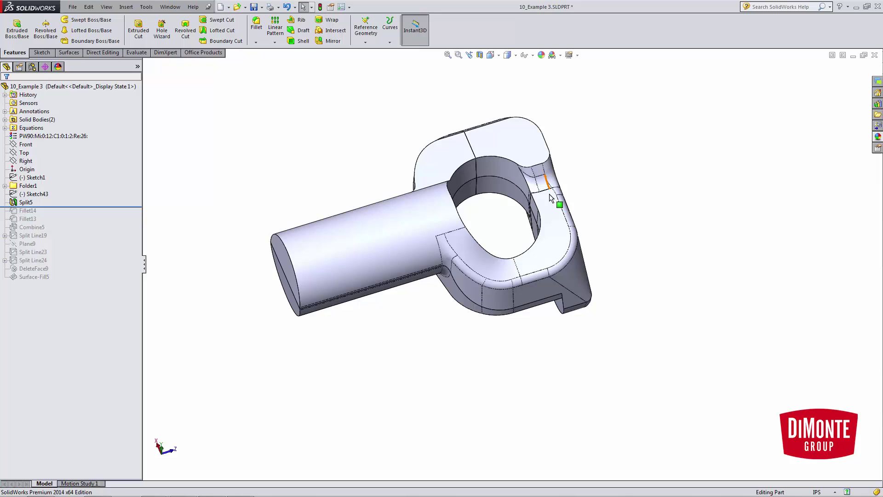
scroll(506, 189, "down", 2)
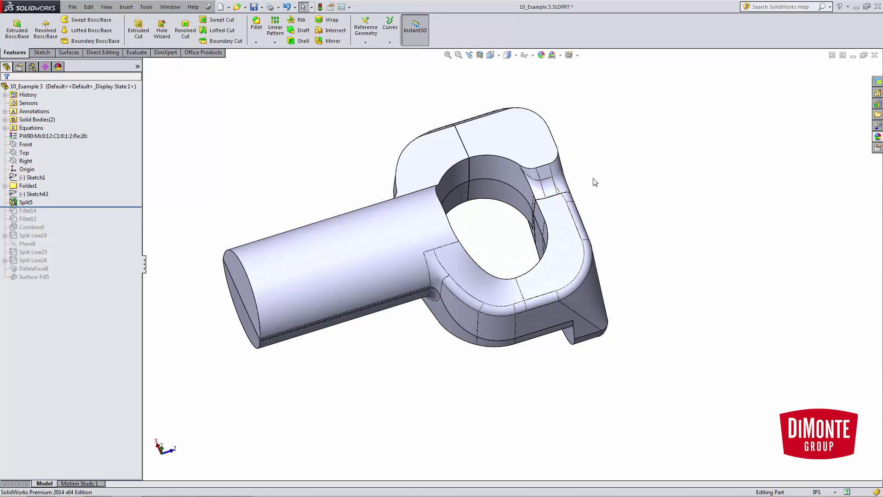
scroll(591, 178, "down", 2)
scroll(459, 175, "down", 2)
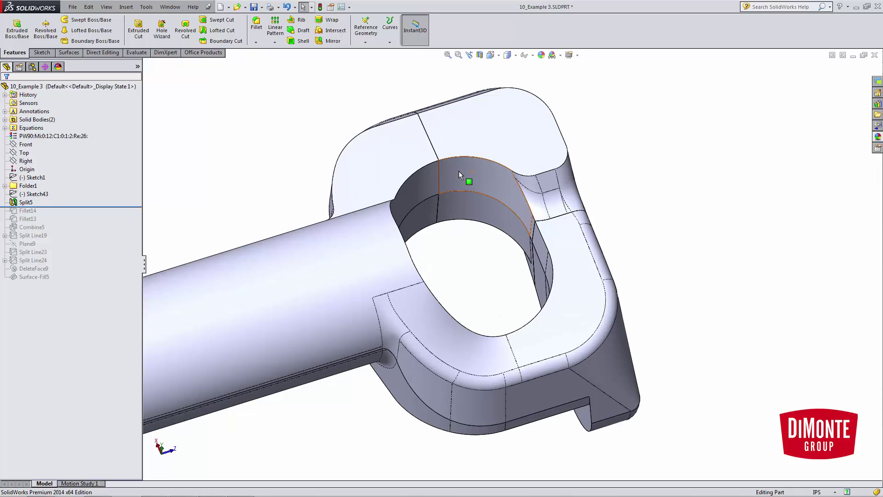
right_click(484, 181)
left_click(501, 166)
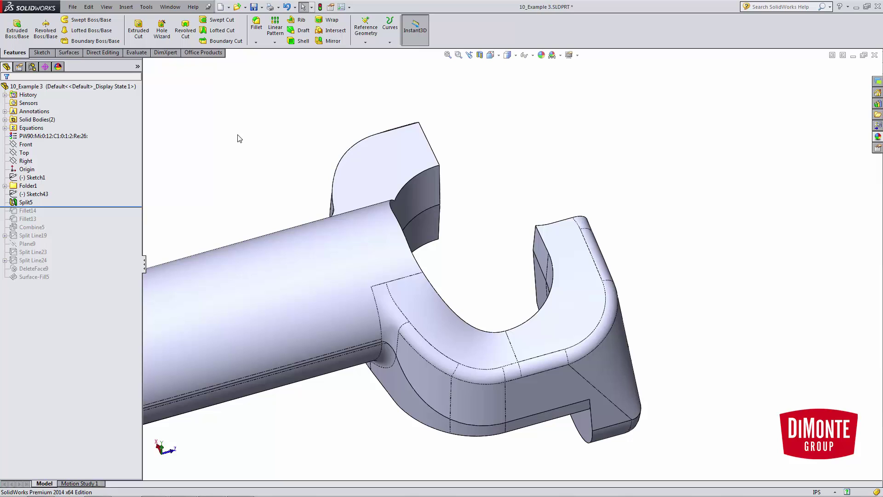
Roll the model forward past Fillet14 and Fillet13 to round the remaining body's opening edges.
left_click_drag(59, 207, 64, 215)
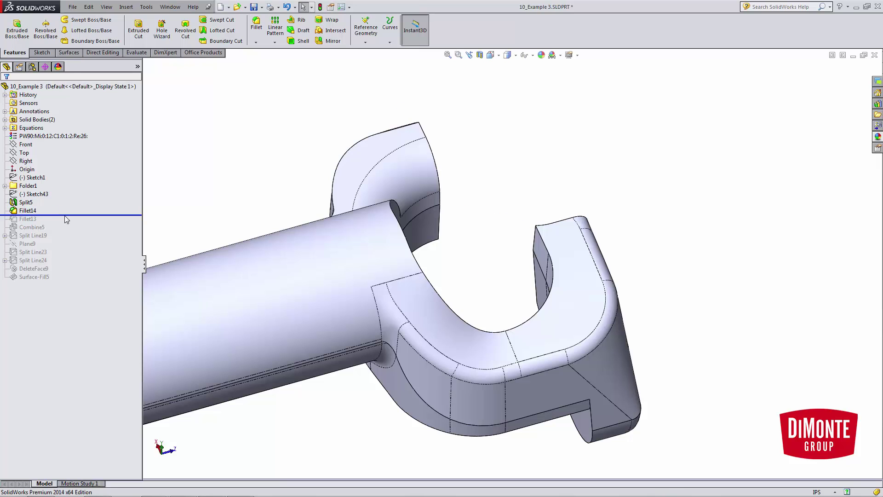
left_click(28, 211)
left_click(217, 203)
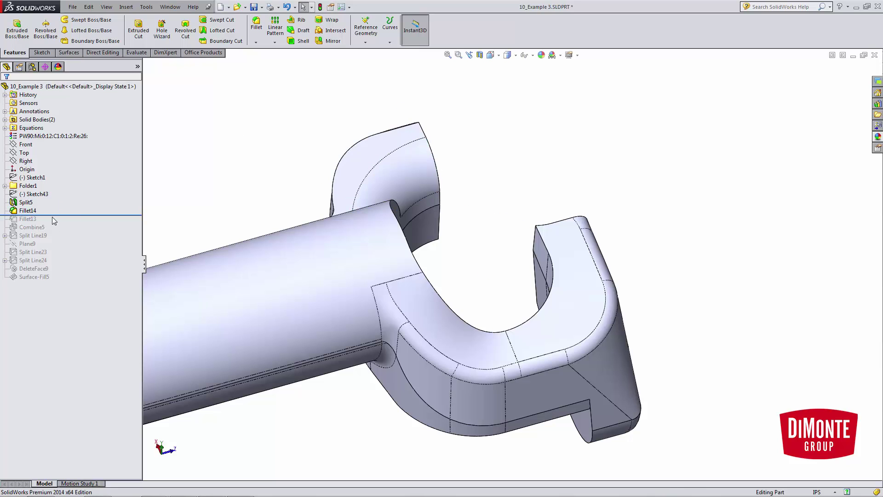
left_click_drag(54, 215, 44, 222)
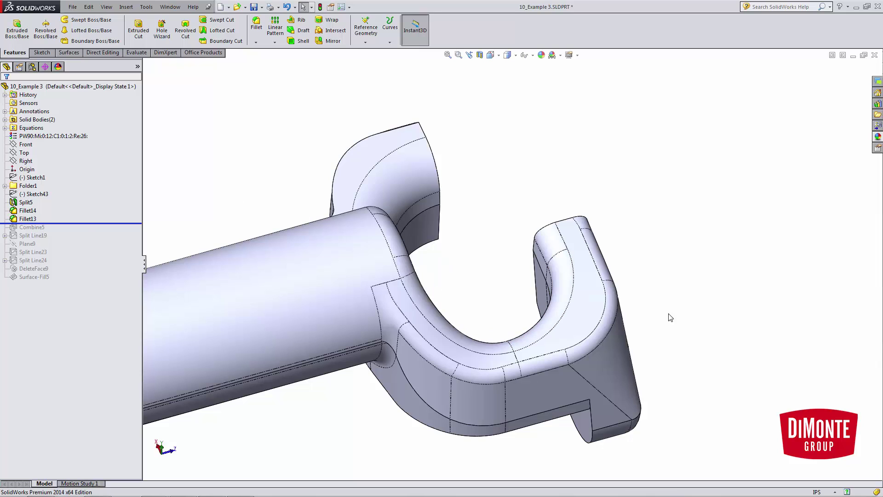
left_click(525, 218)
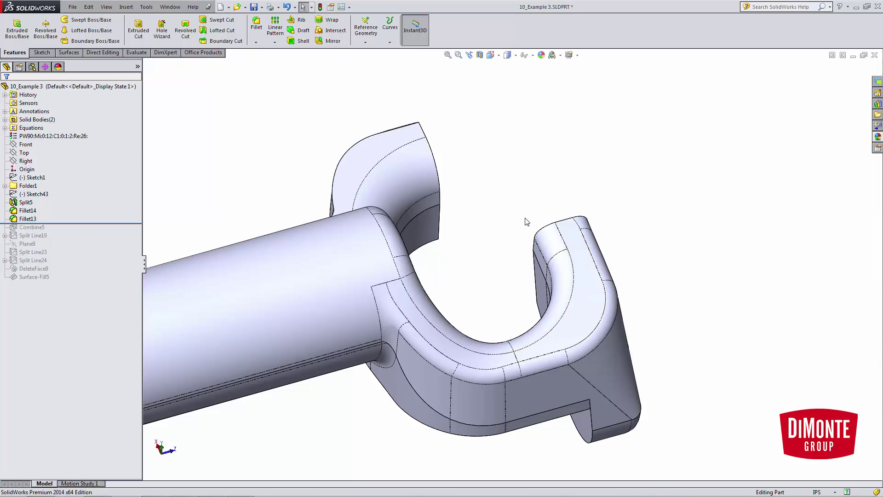
Expand the solid bodies list and show the hidden body Split5[1] again.
left_click(6, 120)
right_click(35, 128)
left_click(48, 111)
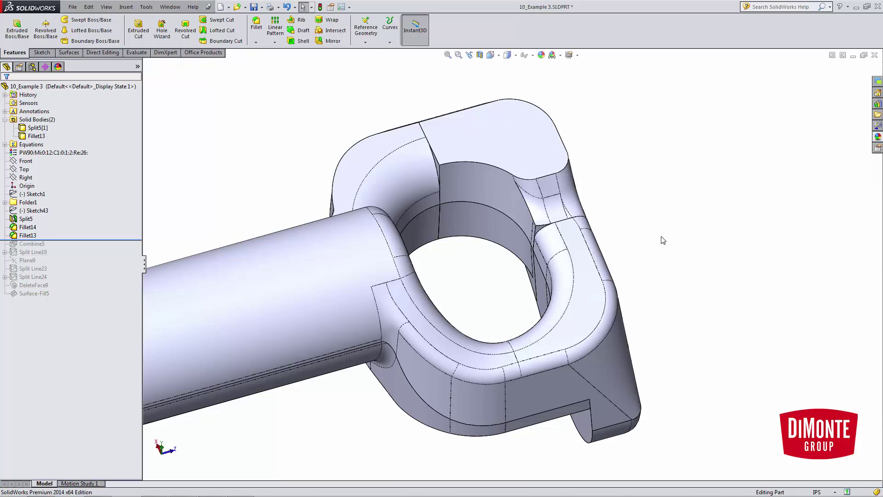
scroll(535, 183, "down", 1)
Roll the model forward past Combine5 and review its Add operation and the bodies it joins.
left_click_drag(53, 240, 50, 244)
left_click(32, 219)
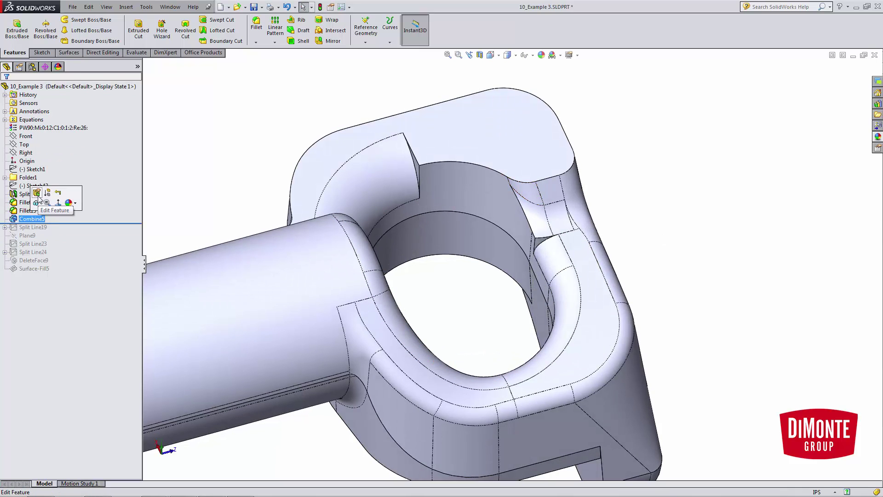
left_click(37, 193)
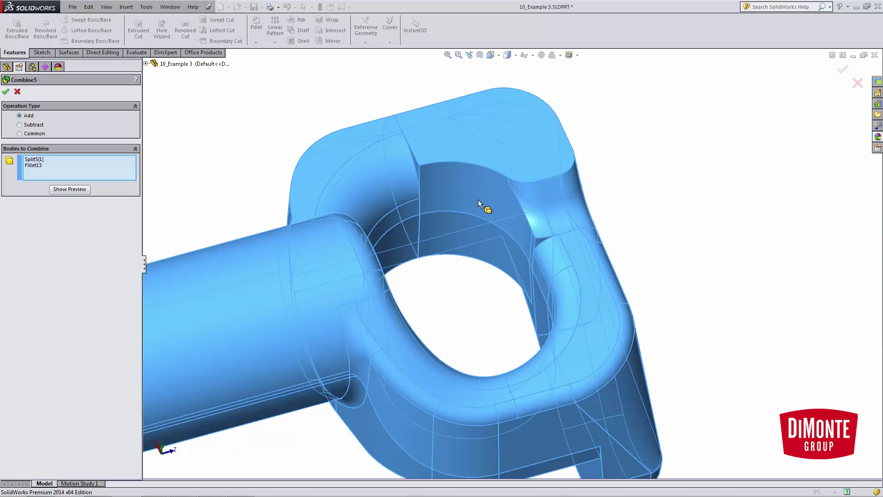
left_click(17, 91)
Roll the model forward past Split Line19 and open its Sketch38 for editing, viewed normal to the sketch plane.
middle_click_drag(661, 191, 404, 175)
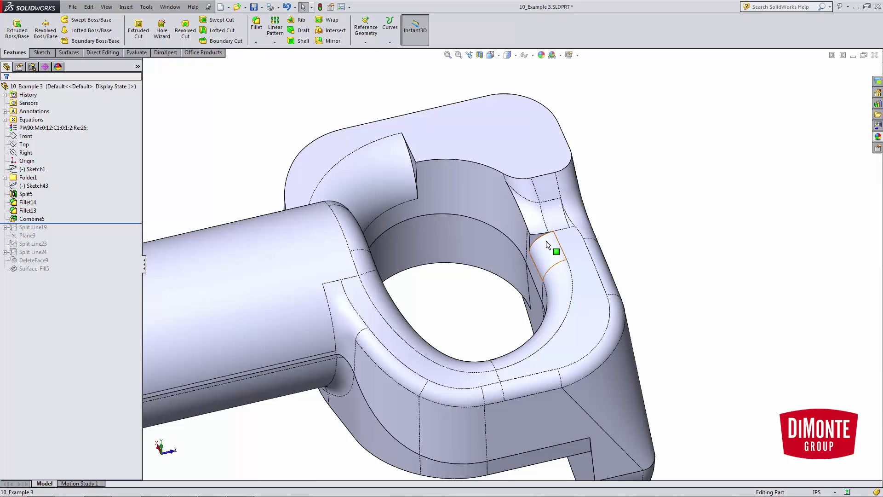
scroll(488, 207, "down", 1)
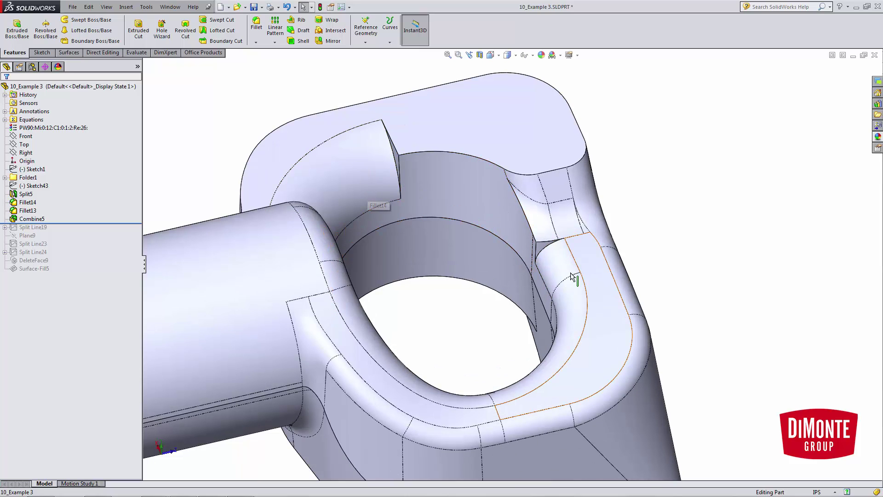
middle_click_drag(504, 203, 508, 212)
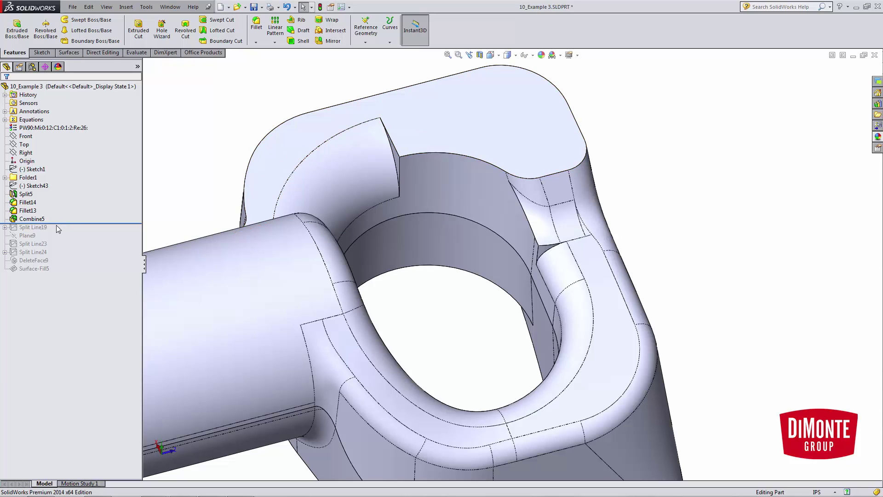
left_click_drag(61, 224, 41, 243)
left_click(40, 238)
left_click(52, 215)
key("space")
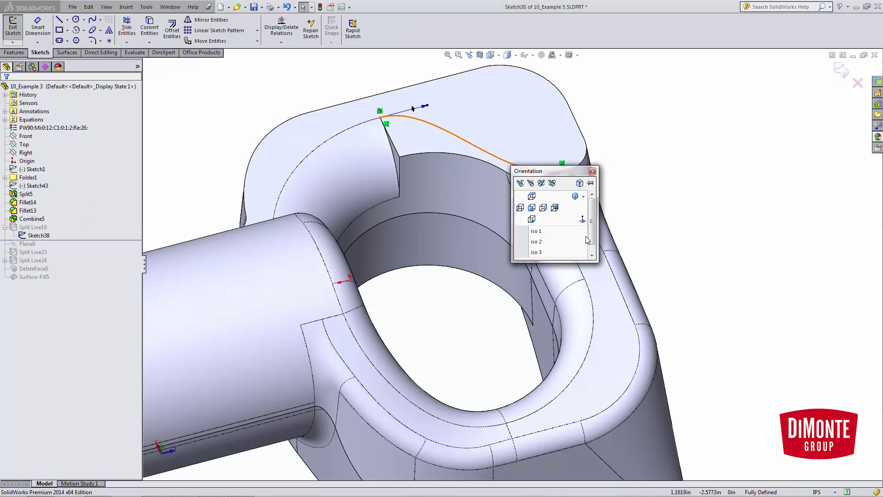
left_click(583, 221)
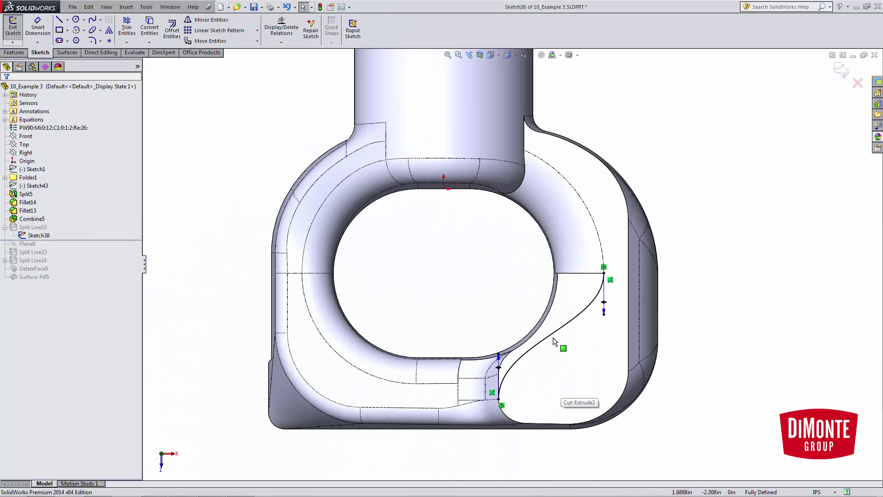
Delete the spline in Sketch38 that bridges the end of the large fillet and the rounded corner edge.
left_click(555, 338)
scroll(548, 374, "down", 3)
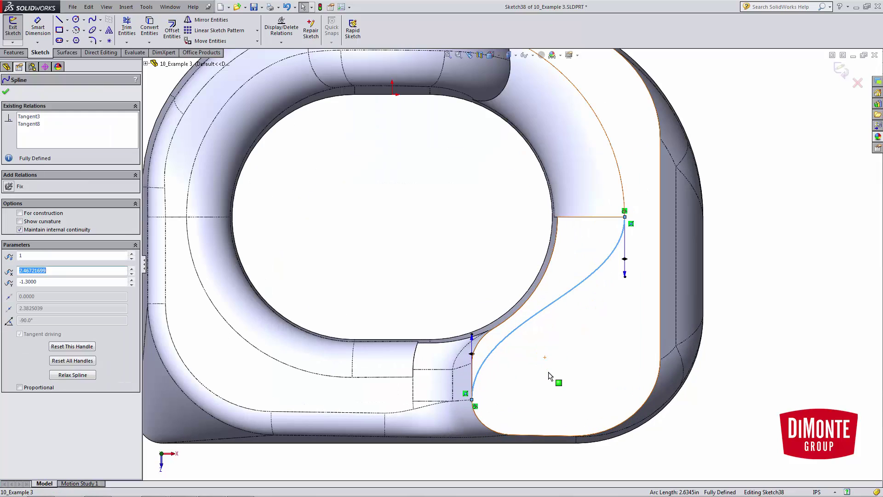
key("Escape")
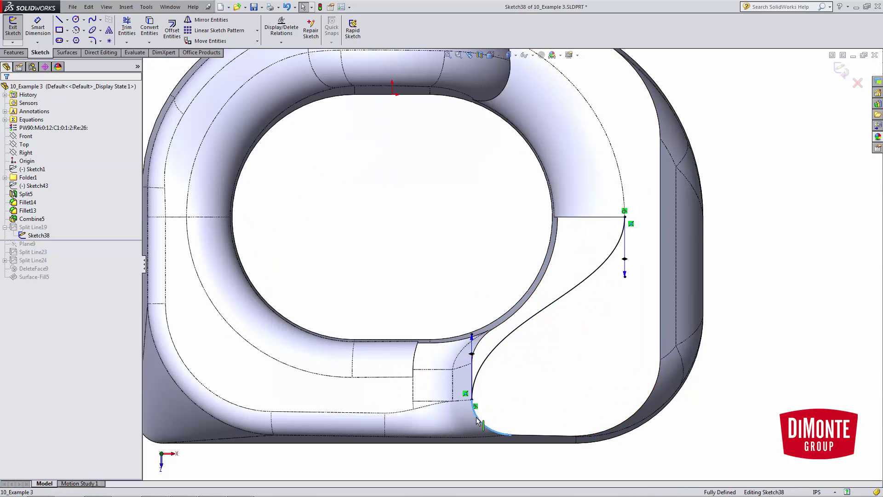
left_click(590, 281)
key("Escape")
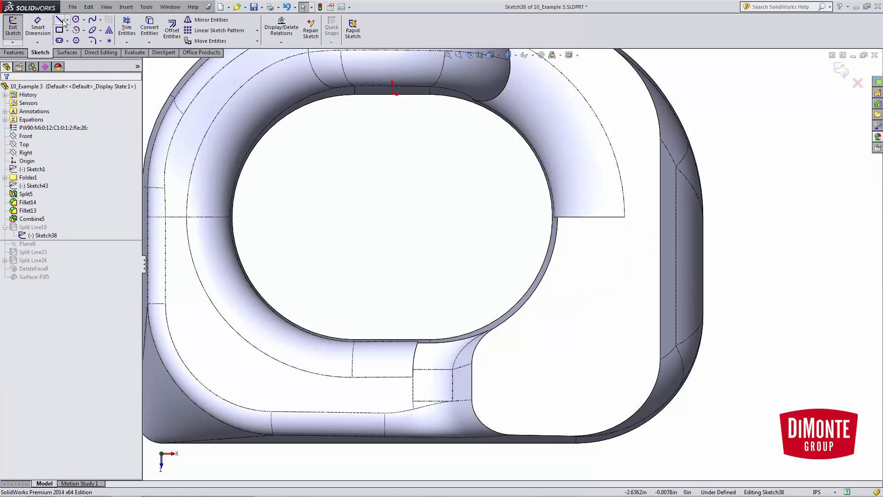
Sketch a chain from the fillet's end to the rounded corner edge: a vertical line about 0.25 in, tangent arc, tangent line and arc.
left_click(59, 21)
left_click(625, 216)
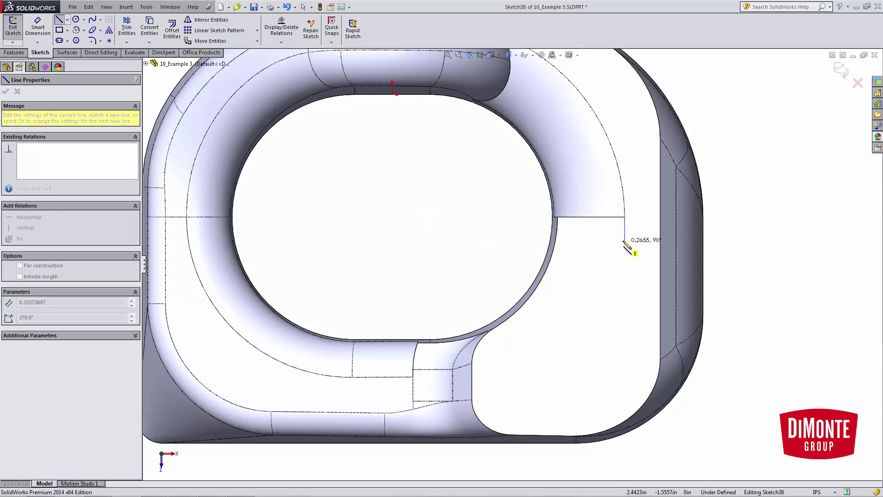
left_click(625, 240)
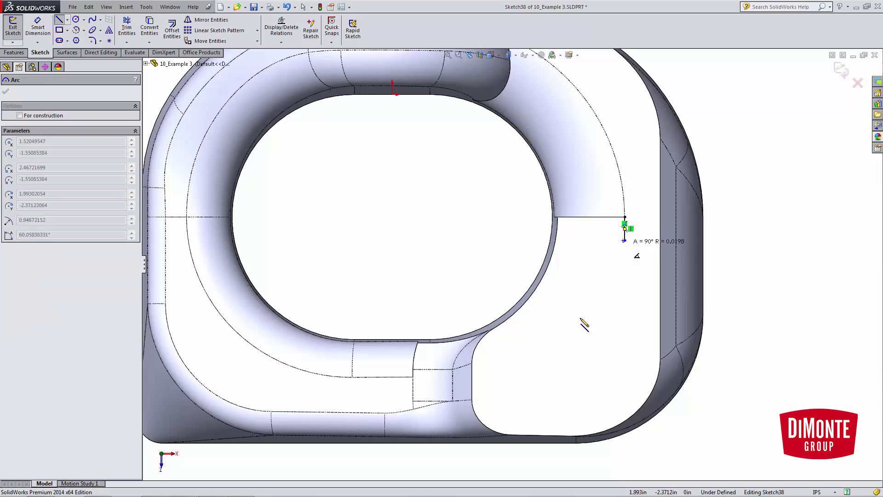
left_click(573, 312)
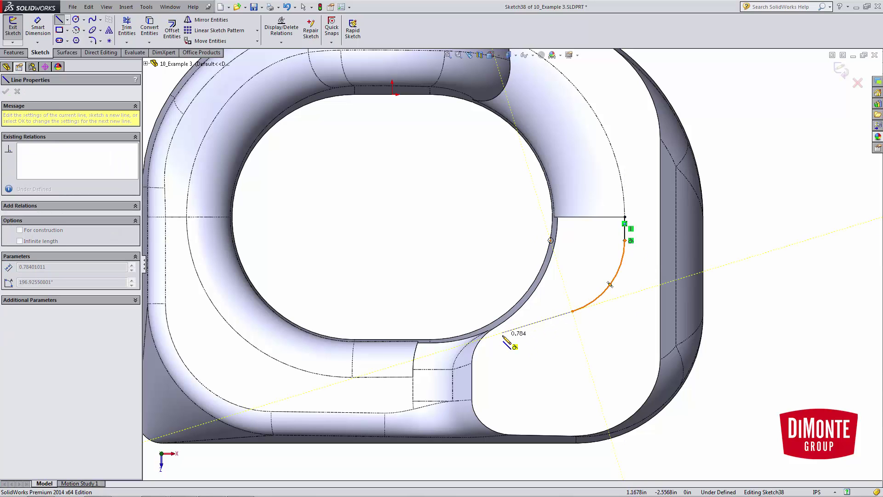
left_click(533, 323)
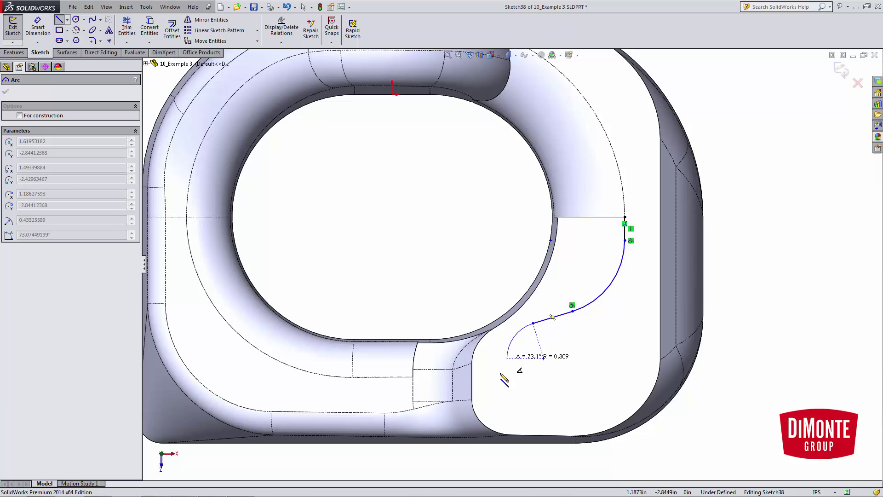
left_click(472, 399)
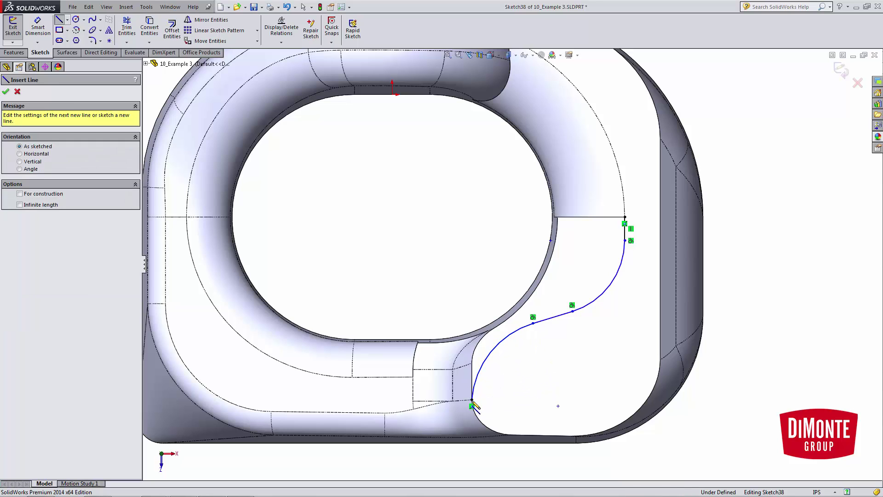
key("Escape")
Make the lower arc of the Sketch38 chain tangent to the rounded corner edge it ends on.
left_click(477, 386)
left_click(478, 420, "ctrl")
left_click(424, 398, "ctrl")
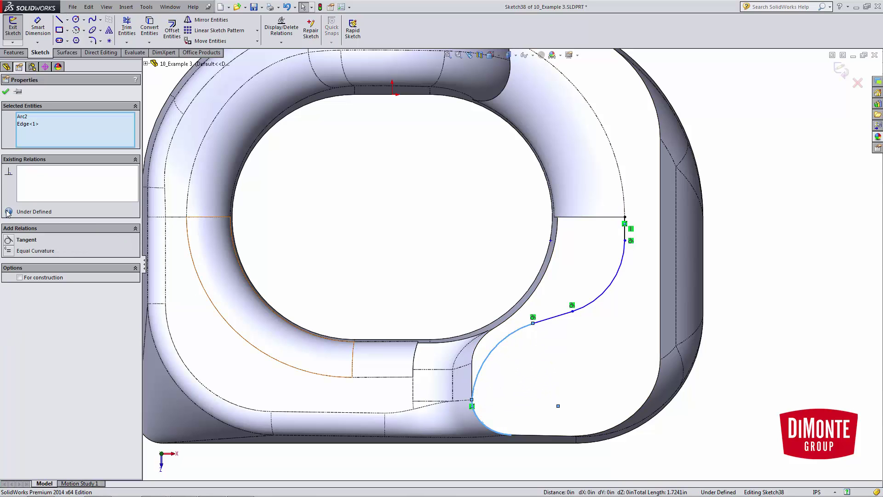
left_click(8, 242)
key("Escape")
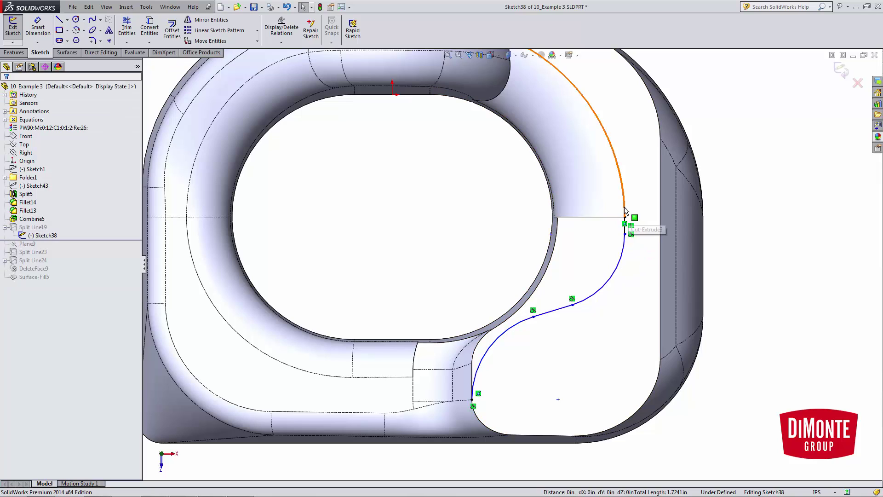
Lengthen the vertical line at the fillet's end and make it tangent to the large fillet's curved edge.
left_click_drag(625, 235, 625, 254)
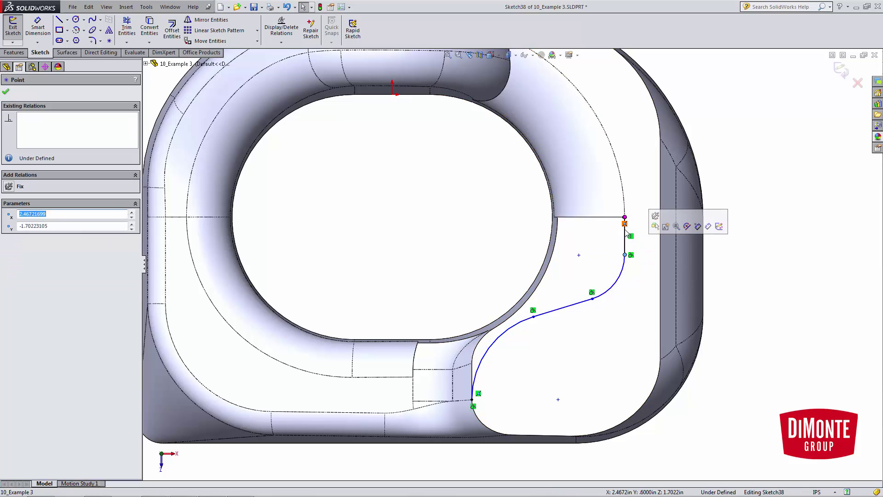
left_click(625, 231)
left_click(426, 210)
left_click(427, 214, "ctrl")
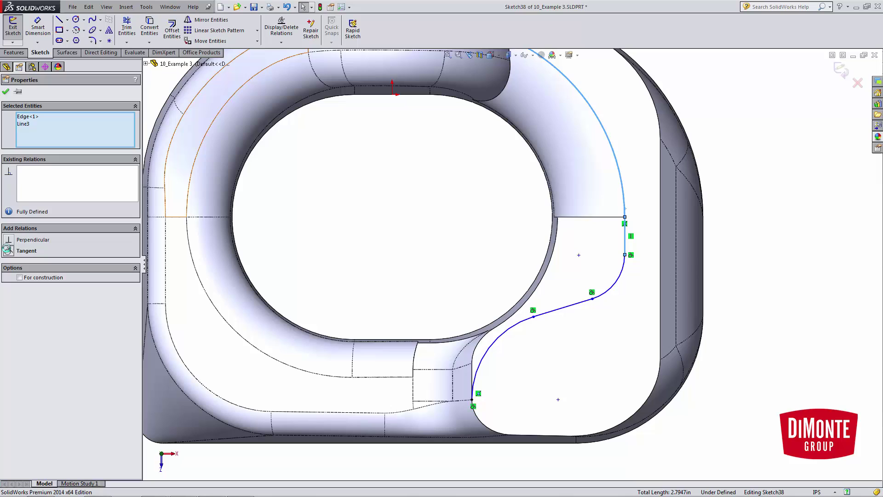
left_click(776, 260)
Shift the joint between the lower arc and slanted line towards the corner and dimension the lower arc's radius as 0.8 in.
scroll(611, 318, "down", 1)
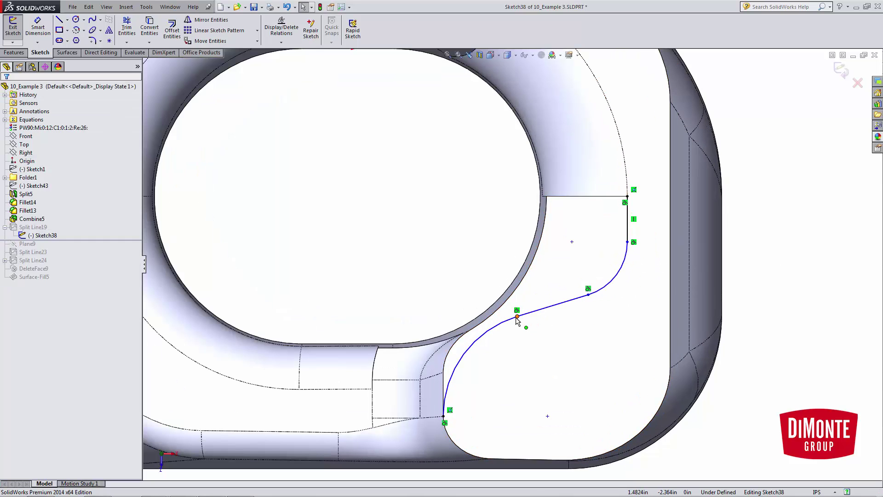
left_click_drag(517, 316, 506, 330)
key("d")
left_click(486, 339)
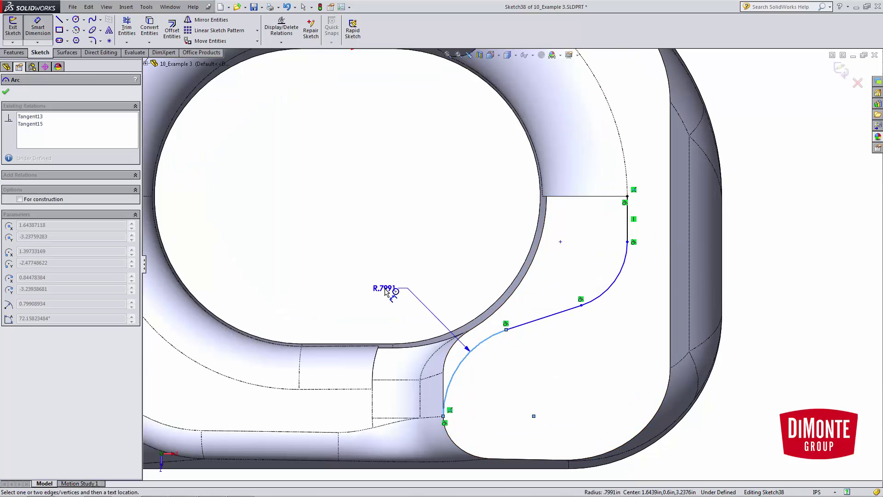
left_click(385, 291)
type(".8")
key("Return")
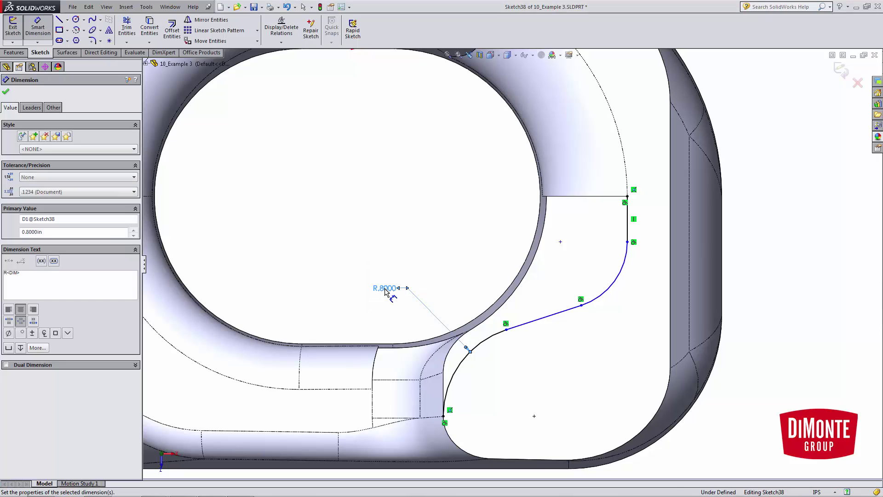
key("Escape")
Dimension the radius of the upper arc below the vertical line as 0.6 in.
left_click(620, 286)
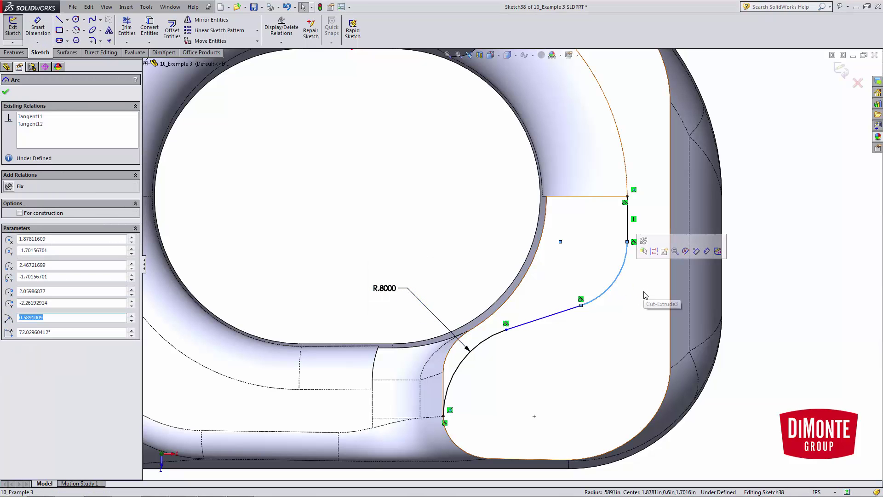
key("Escape")
key("d")
left_click(643, 290)
left_click(659, 295)
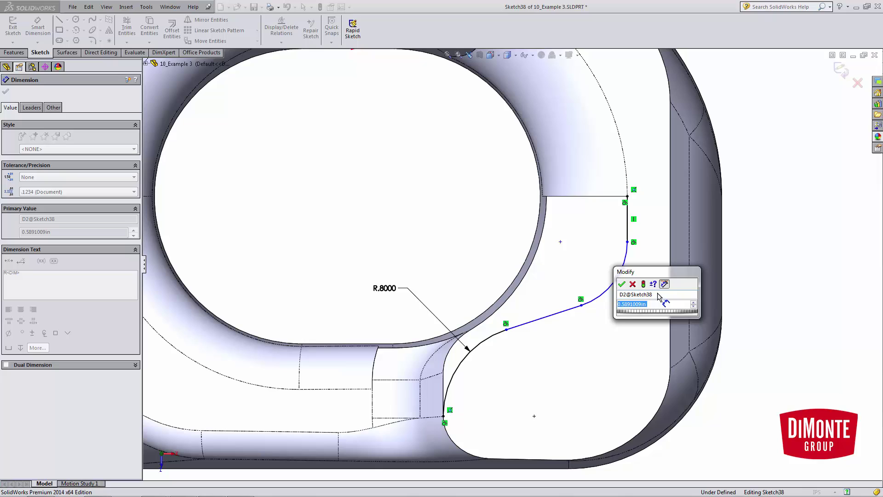
type(".6")
key("Return")
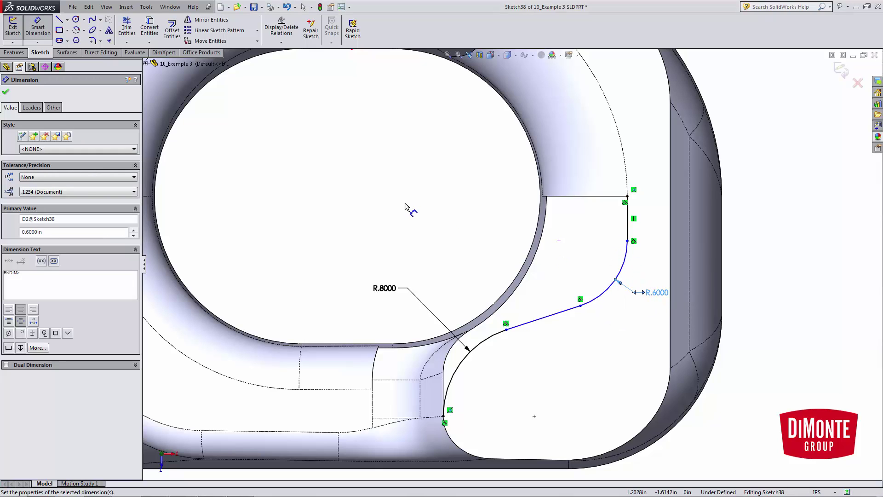
key("Escape")
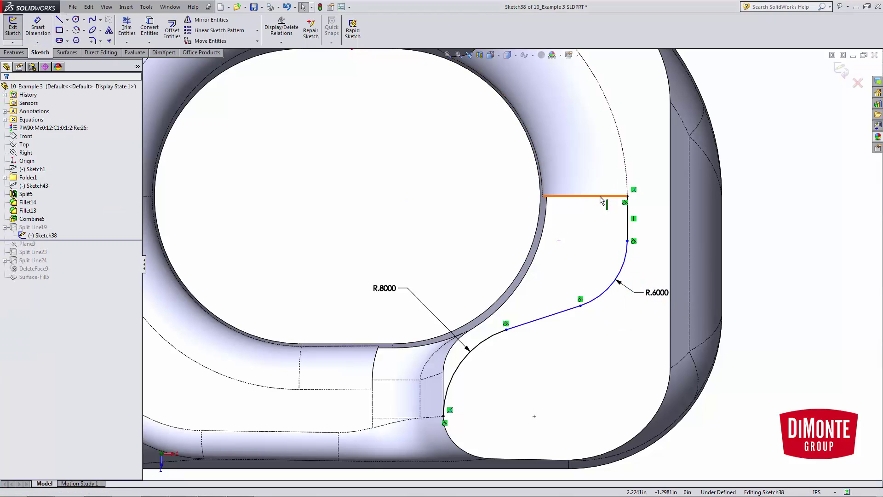
Dimension the angle between the fillet's straight end edge and the slanted line as 20 degrees, and exit Sketch38.
key("d")
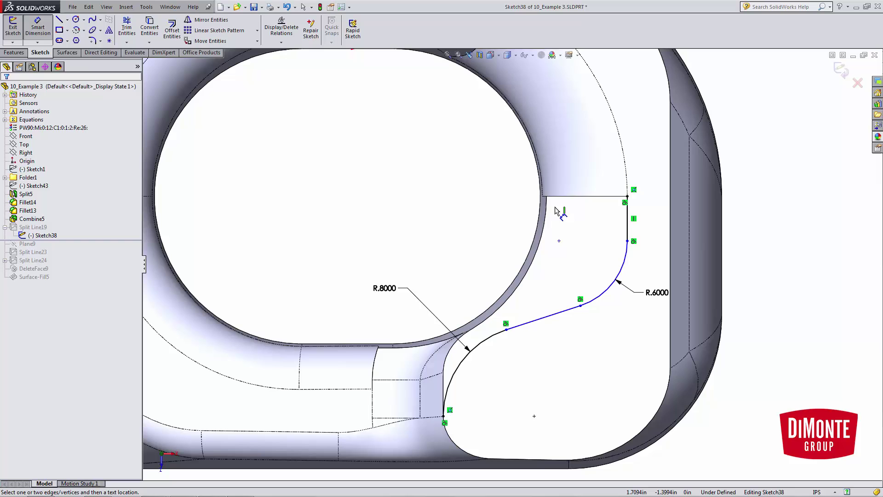
left_click(578, 197)
left_click(545, 317)
left_click(555, 286)
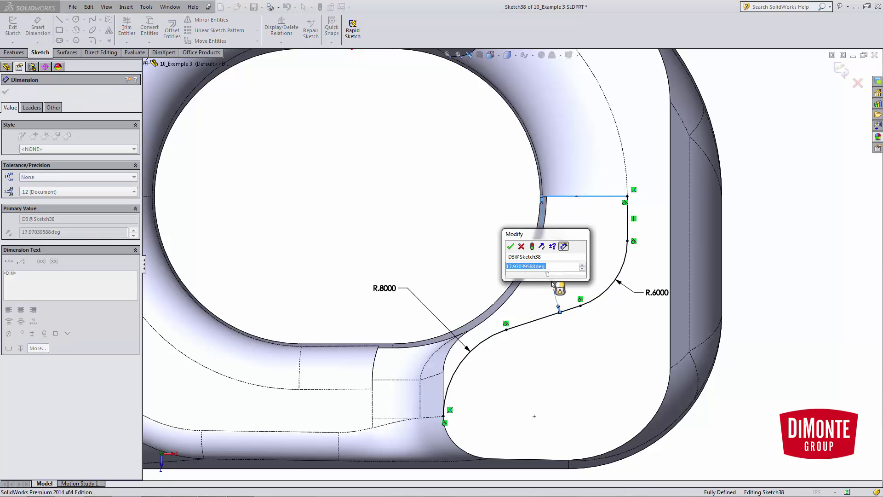
type("20")
key("Return")
key("Escape")
scroll(511, 264, "up", 2)
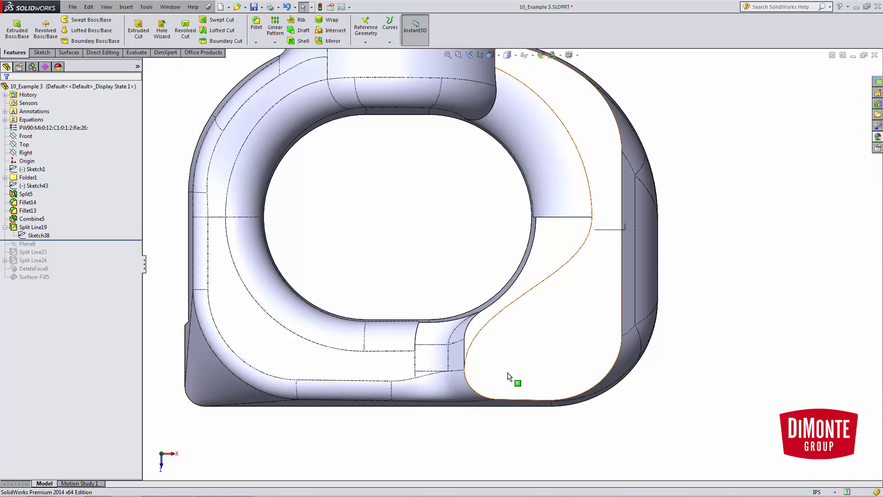
Roll the model forward past Plane9 and examine the fillet edges that end on the inner wall.
middle_click_drag(507, 375, 479, 380)
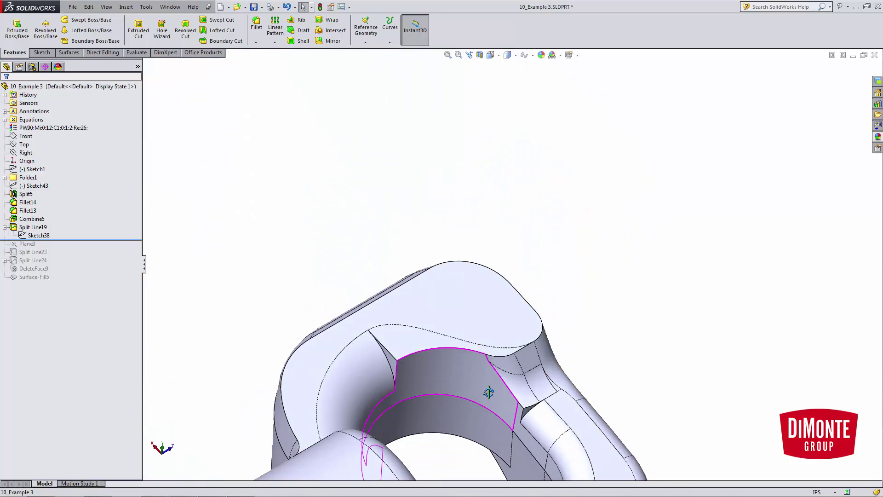
left_click_drag(63, 240, 64, 248)
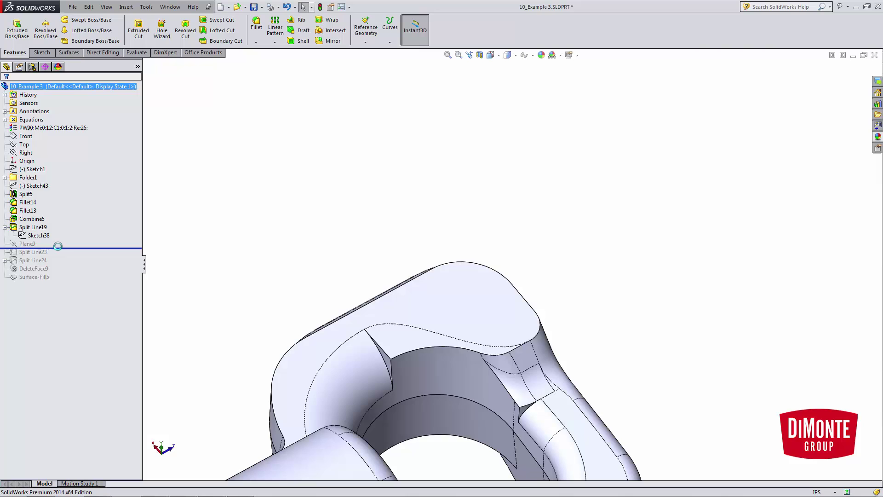
middle_click_drag(479, 397, 476, 366)
scroll(477, 366, "down", 3)
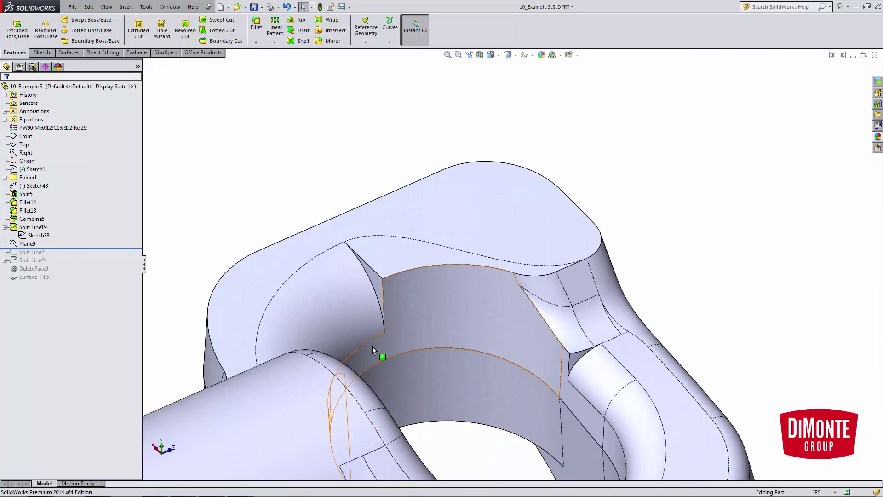
left_click(373, 341)
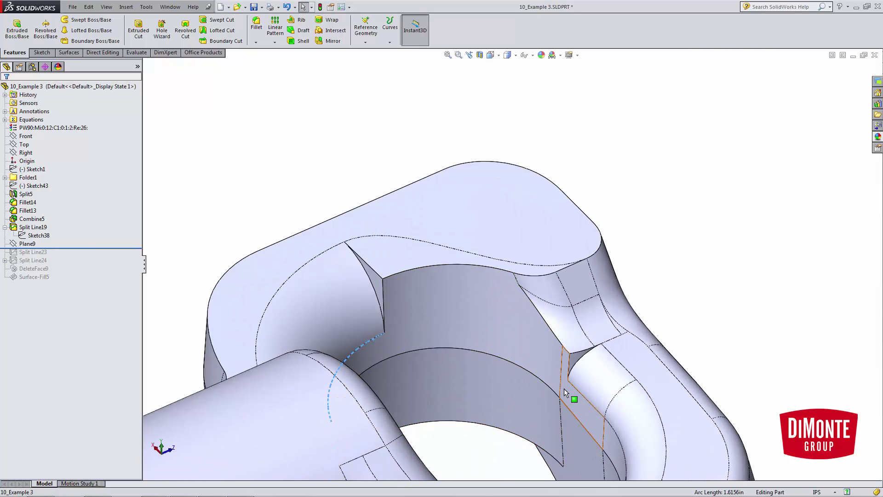
mouse_move(567, 380)
middle_mouse_down()
mouse_move(570, 341)
mouse_move(555, 368)
middle_mouse_up()
left_click(278, 181)
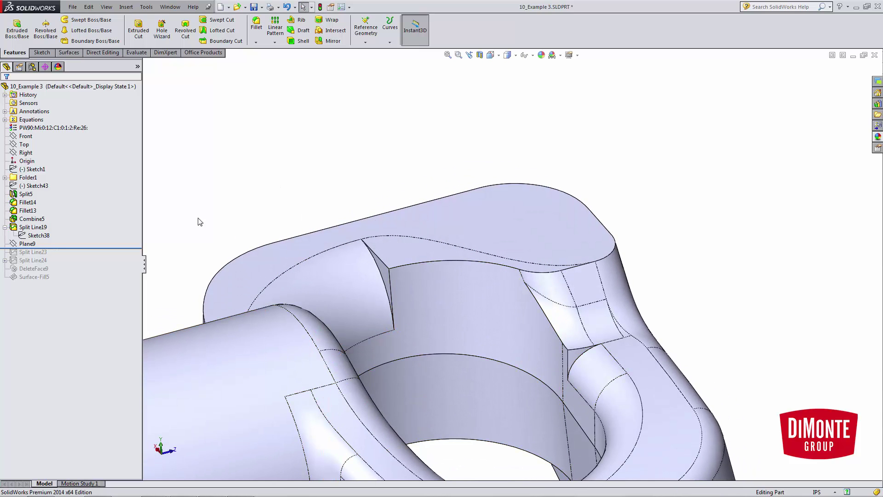
Open Plane9's definition, review its two vertex references and its perpendicular relation to the Top plane, and close it.
left_click(36, 245)
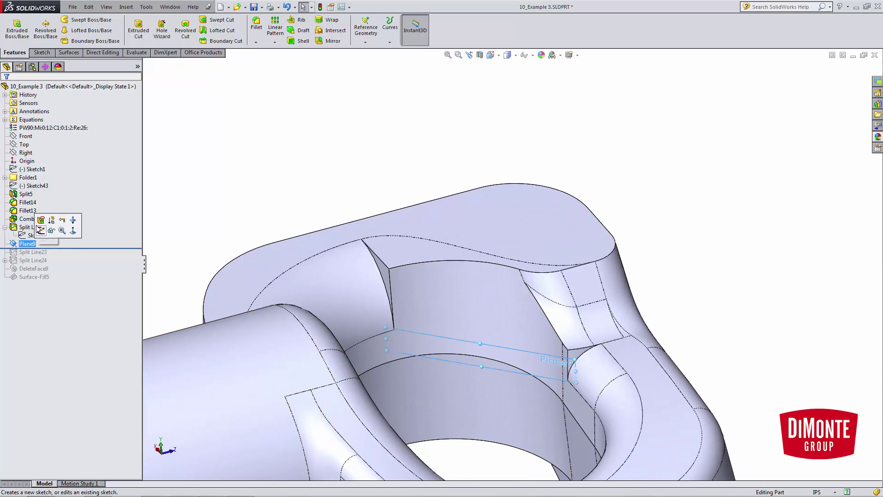
double_click(466, 365)
scroll(460, 359, "down", 2)
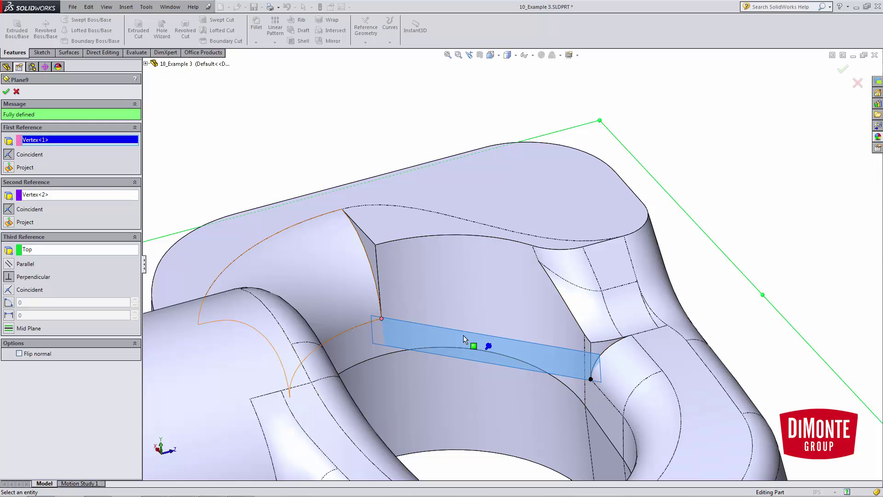
middle_click_drag(469, 343, 482, 360)
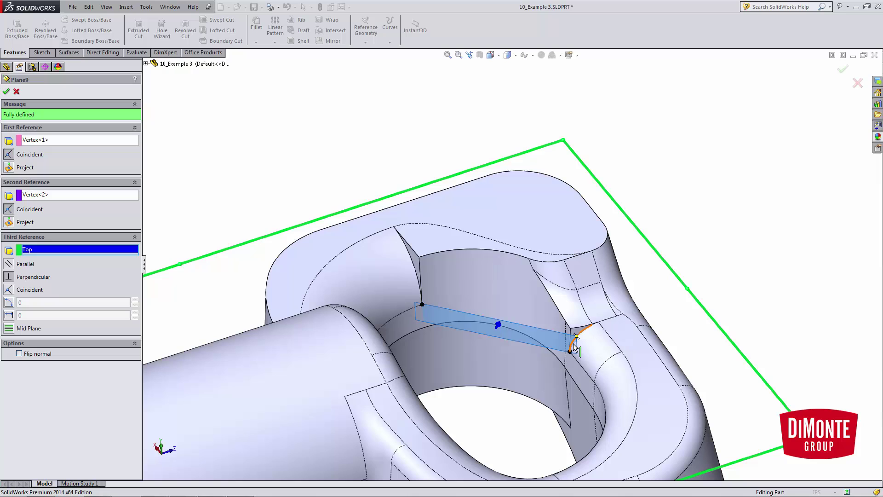
middle_click_drag(572, 339, 514, 347)
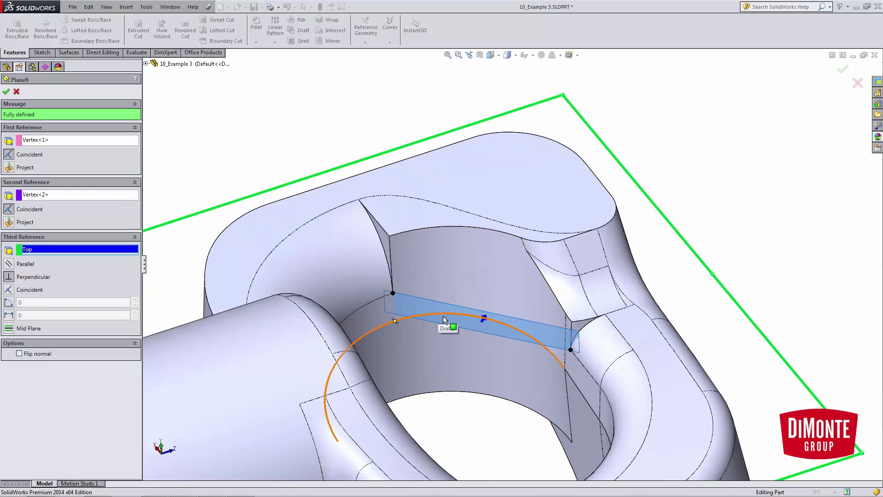
left_click(20, 93)
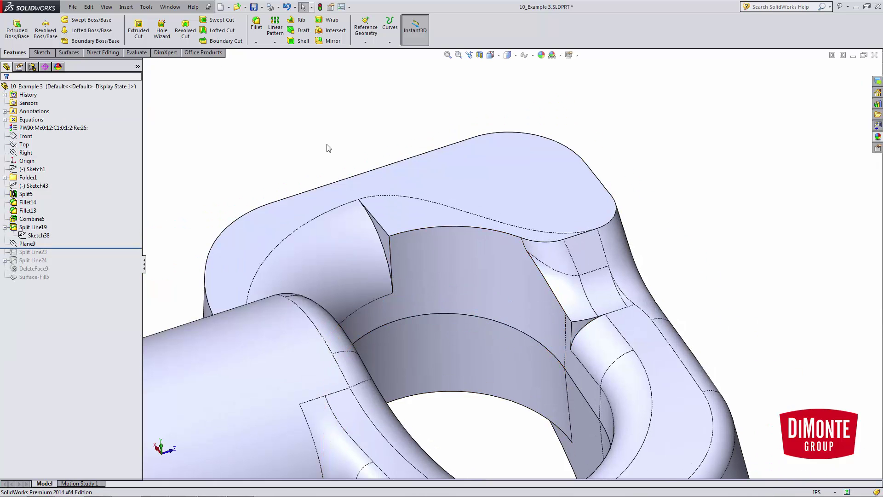
Roll the model forward past Split Line24 and open its Sketch42 for editing.
mouse_move(28, 248)
left_mouse_down()
mouse_move(62, 248)
mouse_move(62, 262)
mouse_move(25, 265)
left_mouse_up()
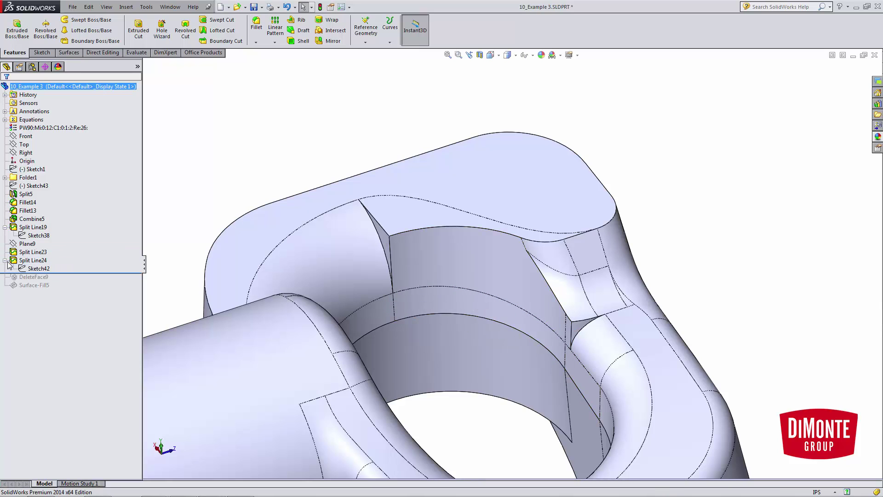
left_click(34, 268)
left_click(42, 242)
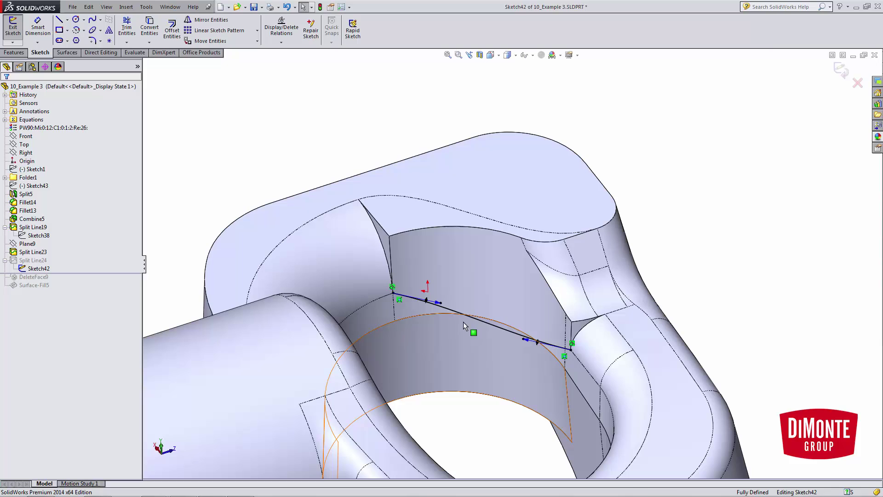
Delete the spline in Sketch42 and draw a new two-point spline between the fillet end vertices on either side of the inner wall.
left_click(470, 314)
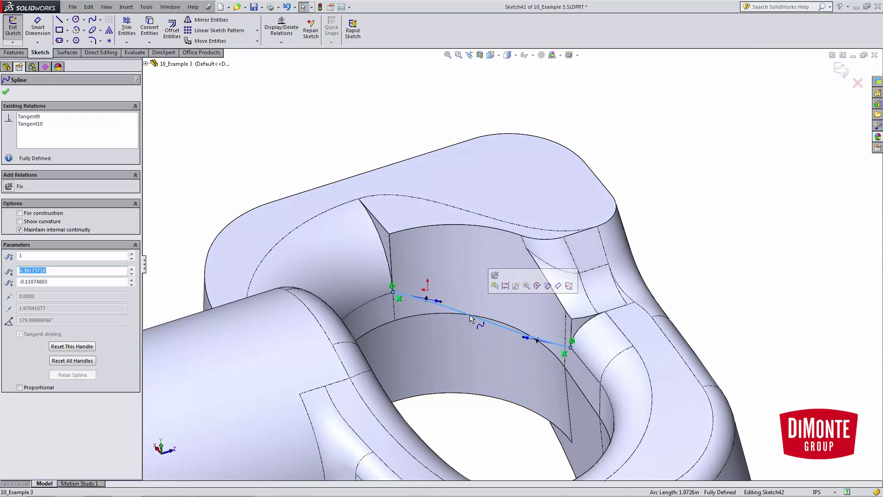
key("Delete")
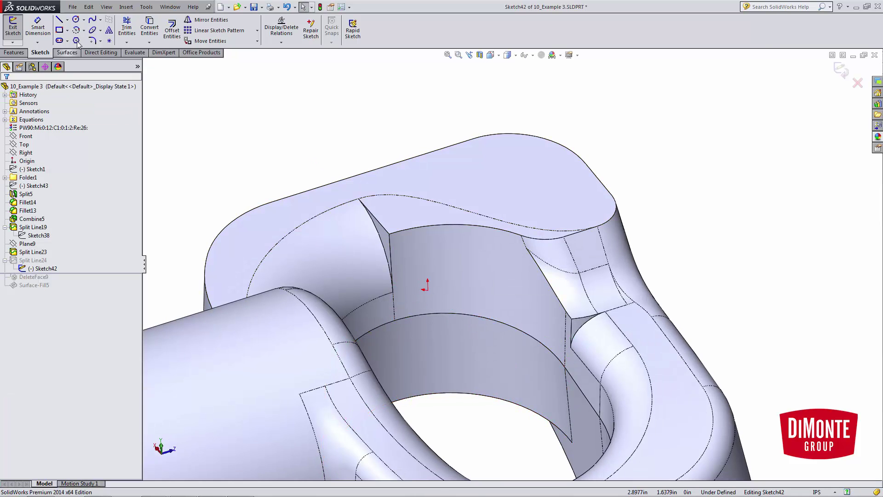
left_click(92, 20)
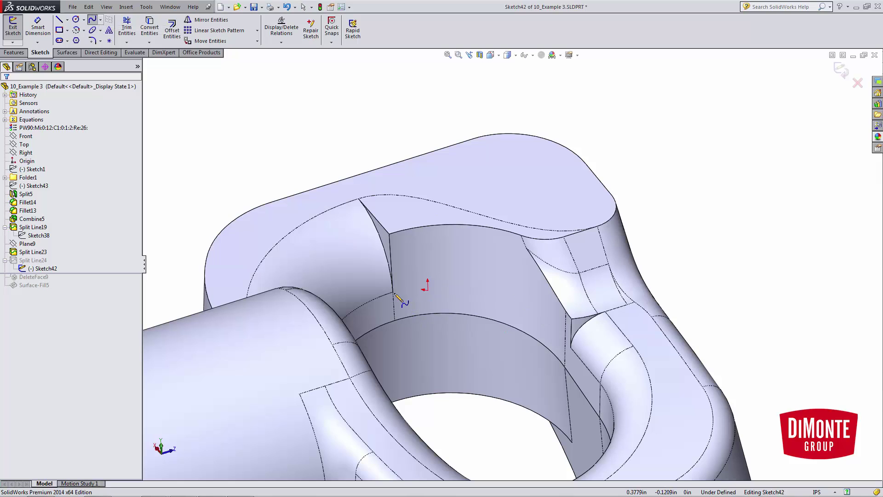
scroll(416, 309, "down", 2)
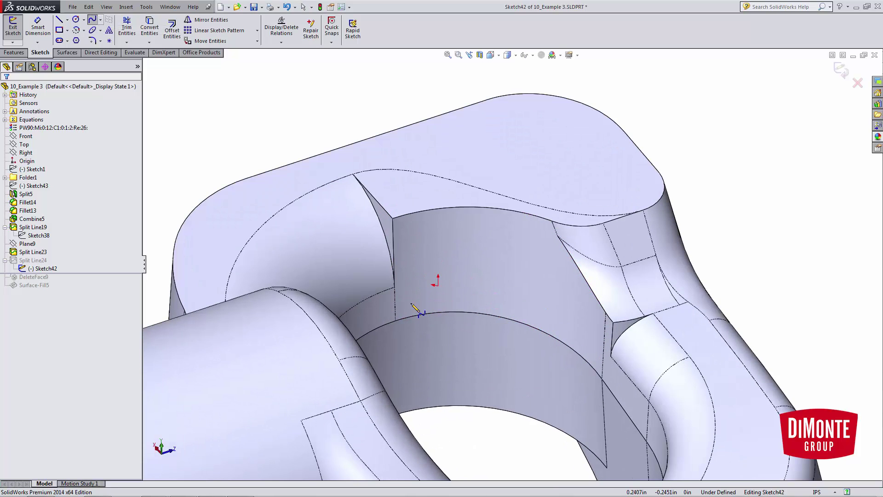
left_click(394, 287)
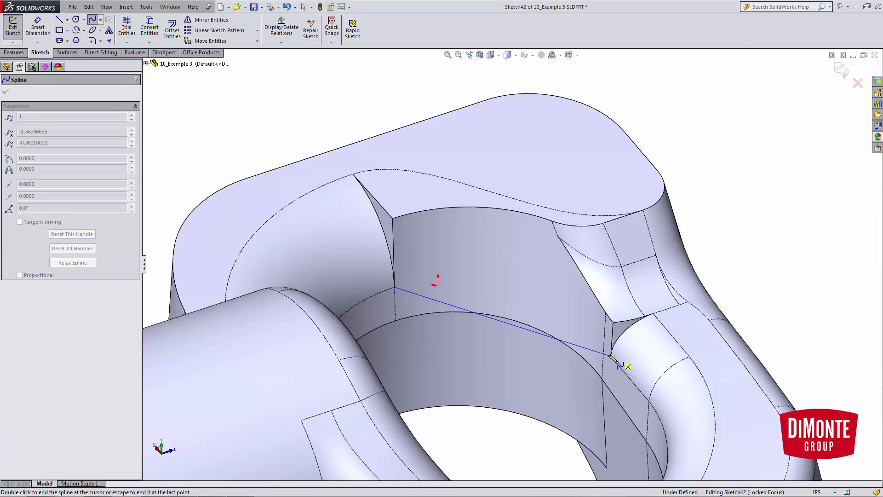
double_click(610, 357)
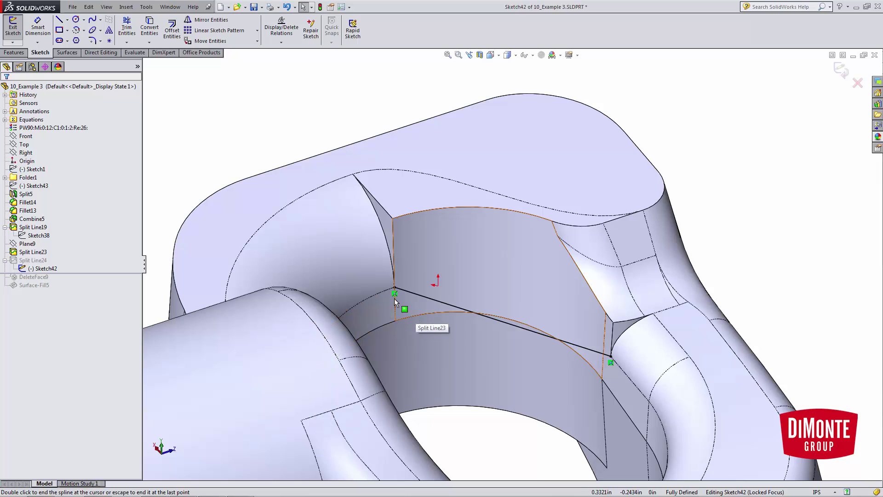
Make the new spline tangent to the adjoining fillet edge at each of its two ends.
left_click(385, 291)
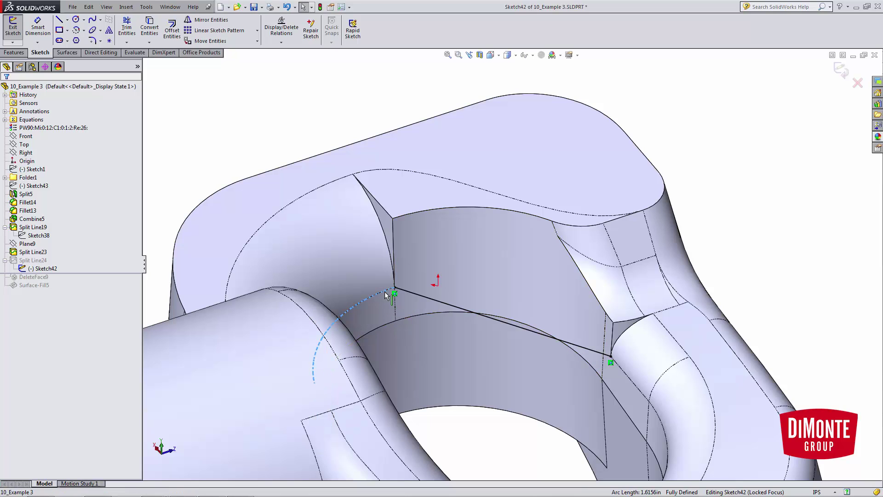
left_click(410, 293, "ctrl")
left_click(9, 251)
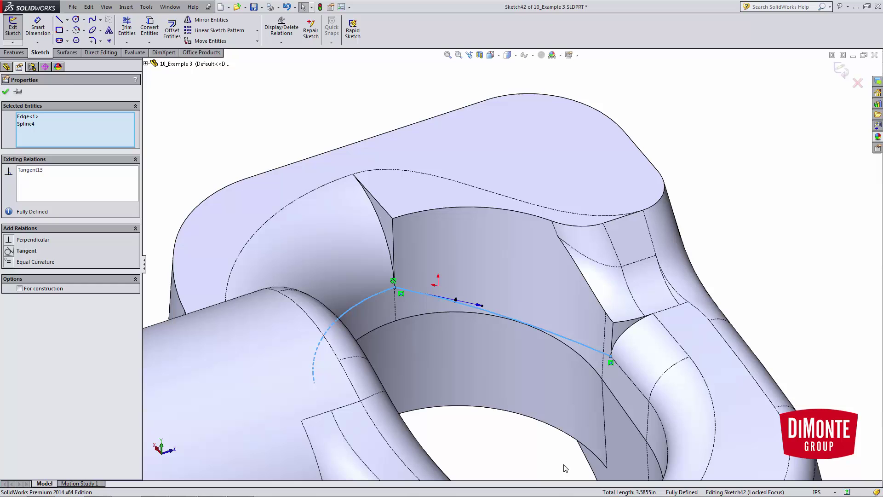
left_click(597, 352, "ctrl")
left_click(9, 240)
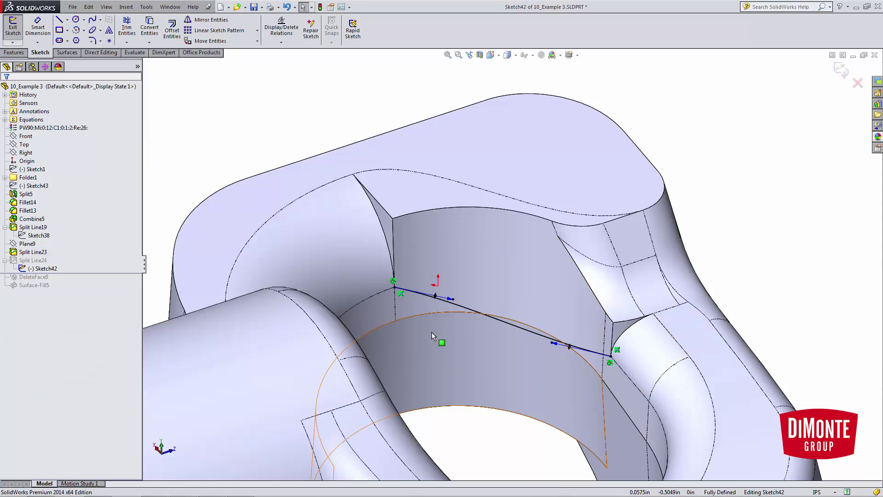
Finish editing Sketch42 so that Split Line24 rebuilds across the inner wall with the new spline.
middle_click_drag(431, 332, 436, 297)
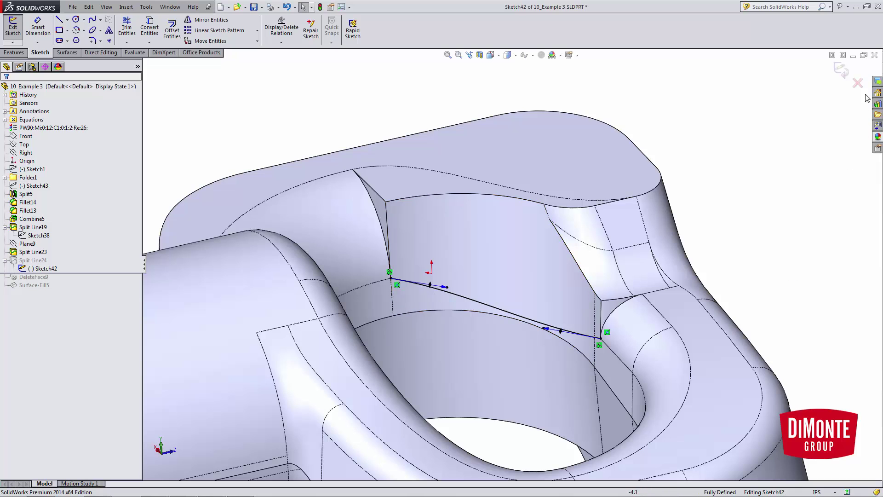
left_click(841, 70)
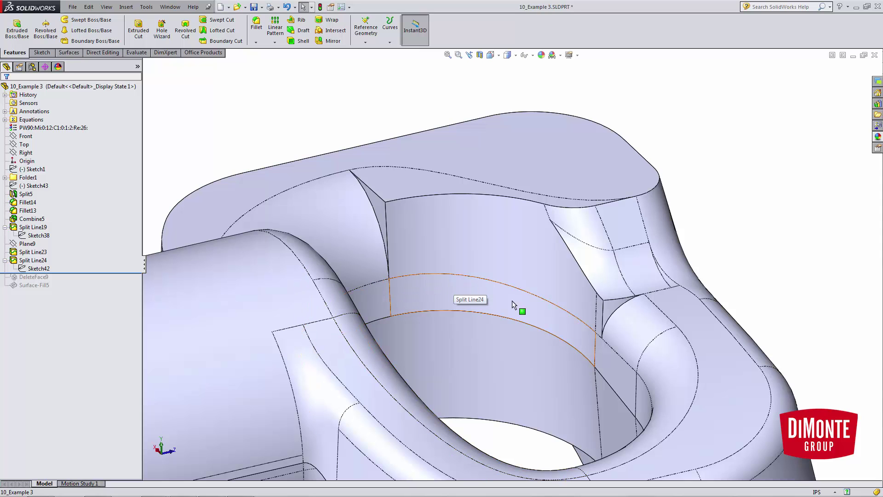
middle_click_drag(591, 347, 459, 290)
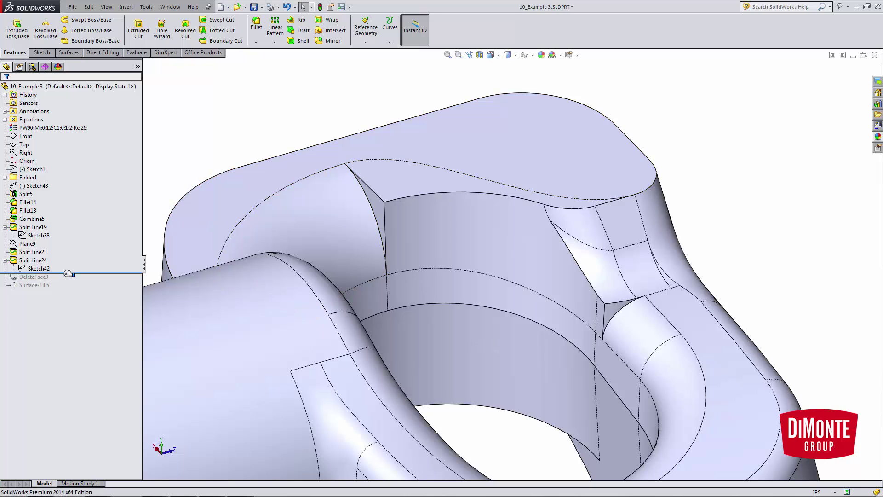
Roll the model forward past DeleteFace9, open its definition to review the faces selected for deletion, and close it.
left_click_drag(68, 274, 65, 281)
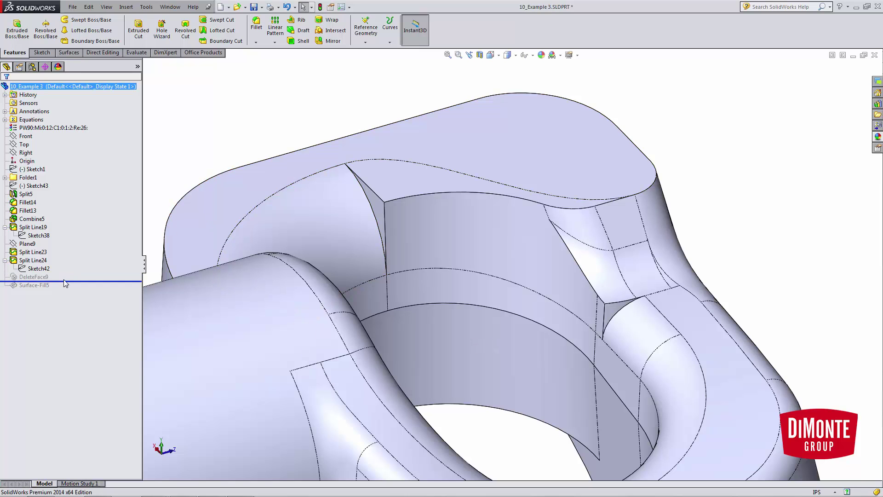
left_click(40, 277)
left_click(47, 260)
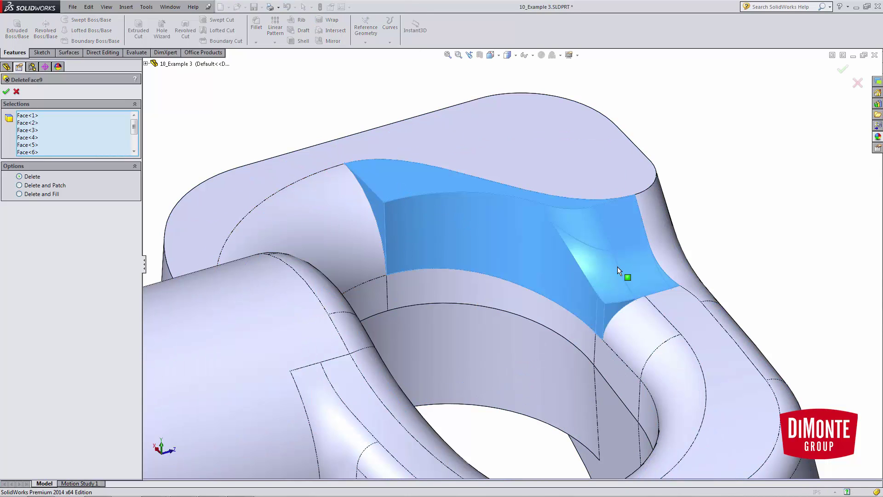
scroll(617, 266, "down", 2)
mouse_move(618, 267)
middle_mouse_down()
mouse_move(621, 259)
mouse_move(619, 270)
middle_mouse_up()
scroll(619, 270, "up", 1)
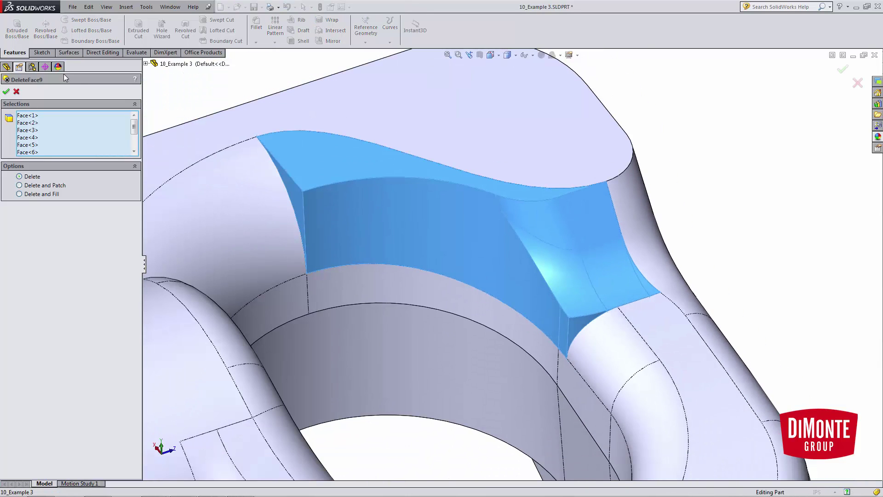
left_click(16, 92)
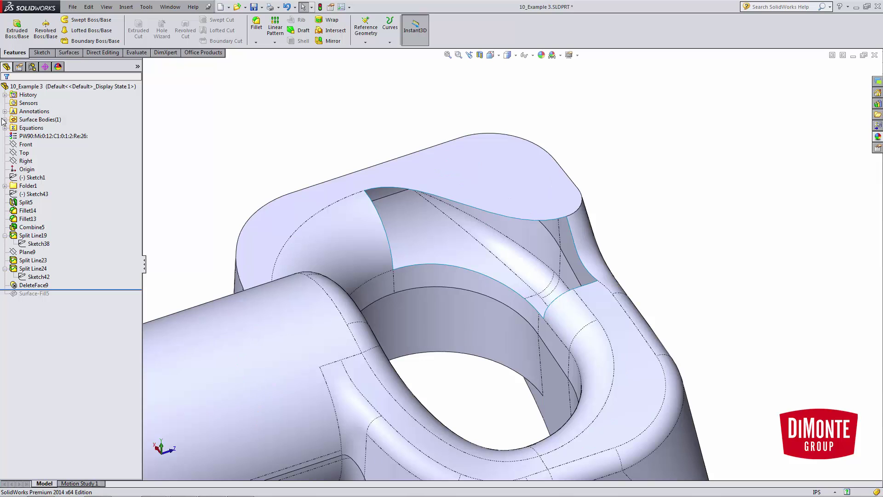
Expand the part's surface bodies and highlight the open body produced by deleting the faces.
left_click(5, 119)
left_click(32, 120)
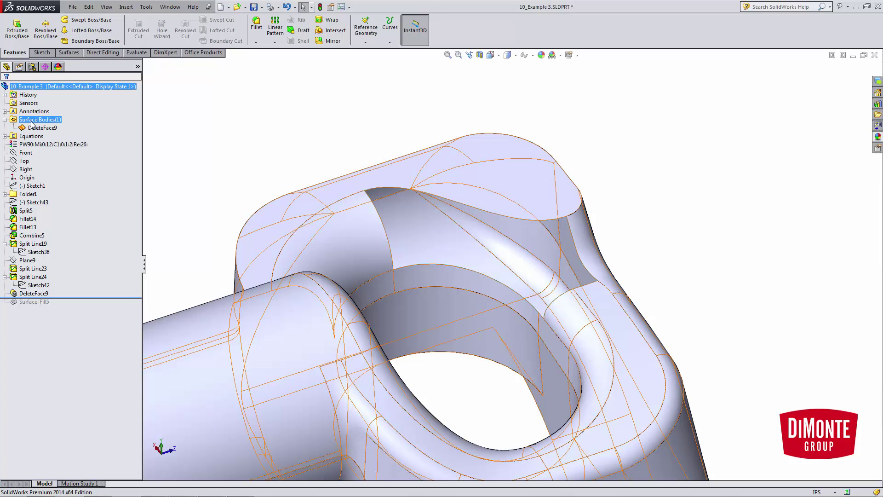
left_click(36, 128)
left_click(100, 251)
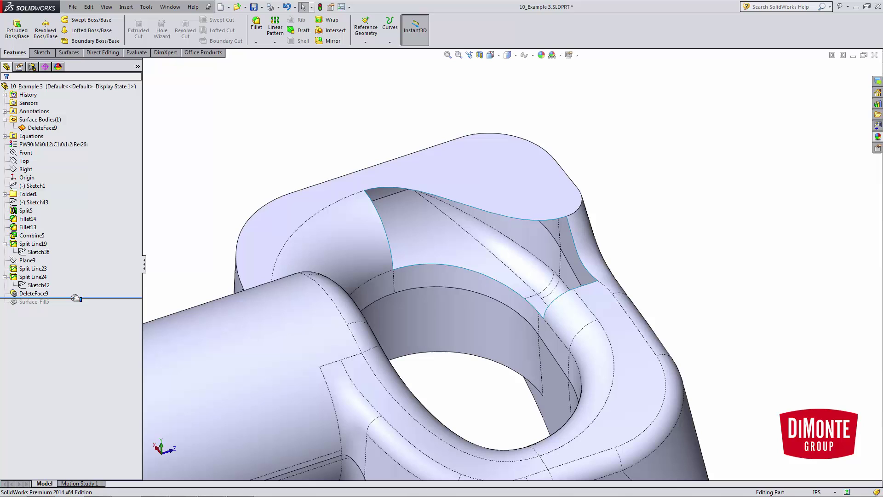
Reopen DeleteFace9's definition, try its Delete and Fill option with Tangent fill enabled, and close the definition.
left_click_drag(76, 298, 69, 288)
left_click(39, 293)
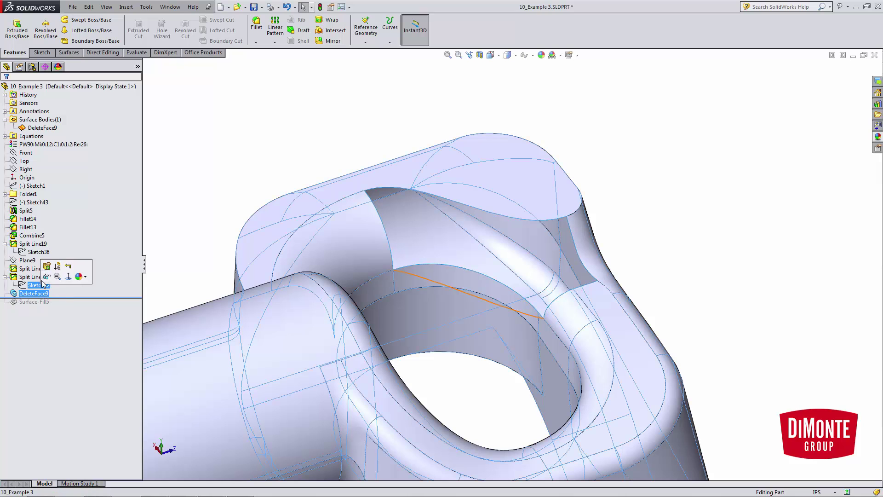
left_click(198, 184)
middle_click_drag(438, 228, 436, 219)
scroll(404, 221, "down", 2)
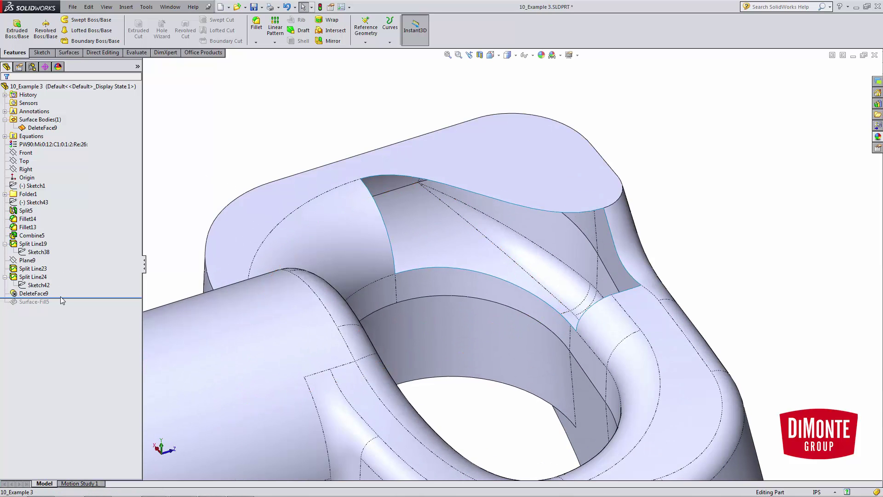
left_click(32, 294)
left_click(43, 276)
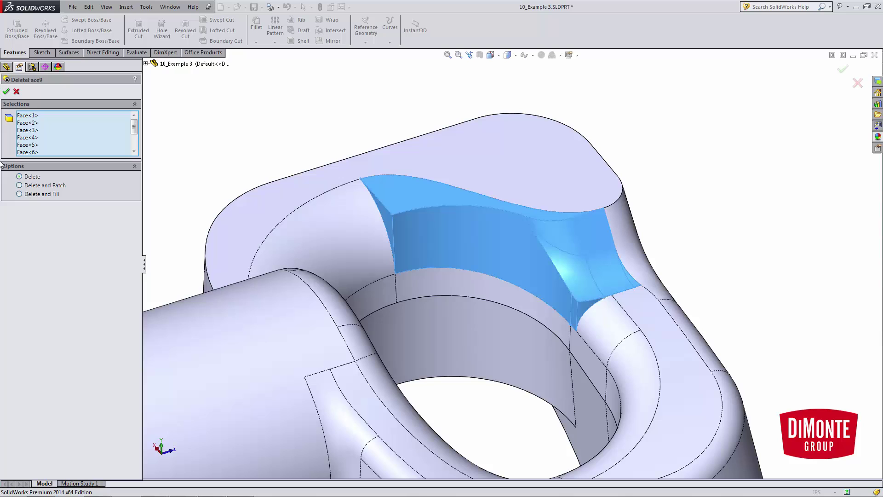
left_click(27, 195)
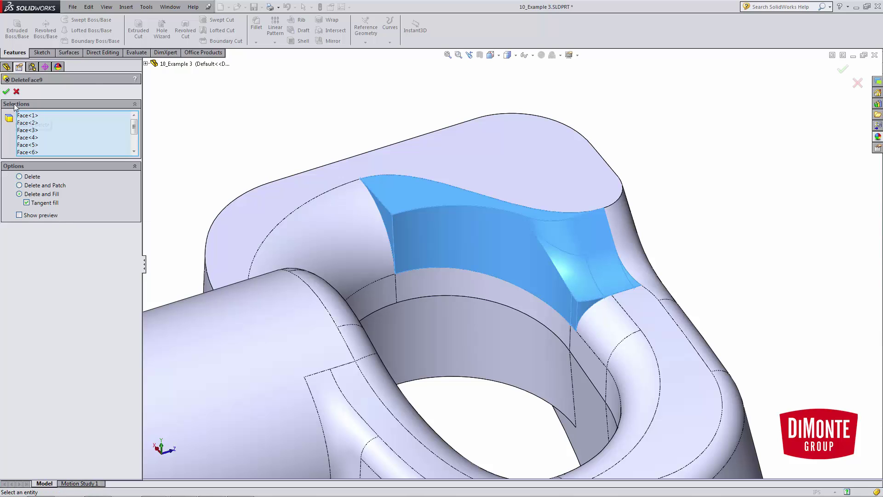
left_click(6, 91)
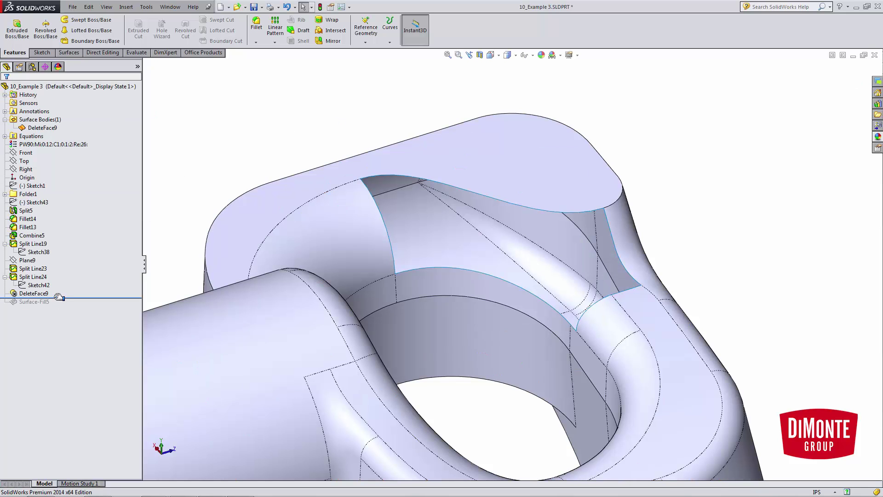
Roll the model forward past Surface-Fill5, open its definition, and clear all edges from its patch boundary.
left_click_drag(59, 296, 59, 306)
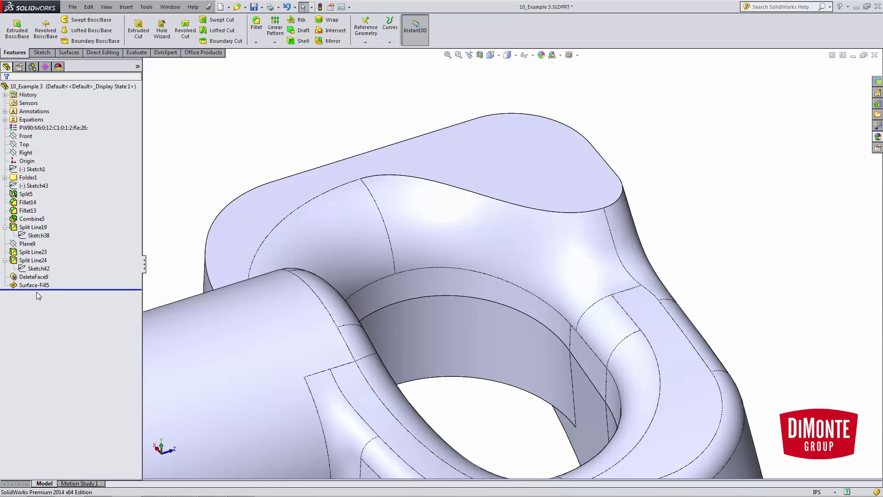
left_click(34, 285)
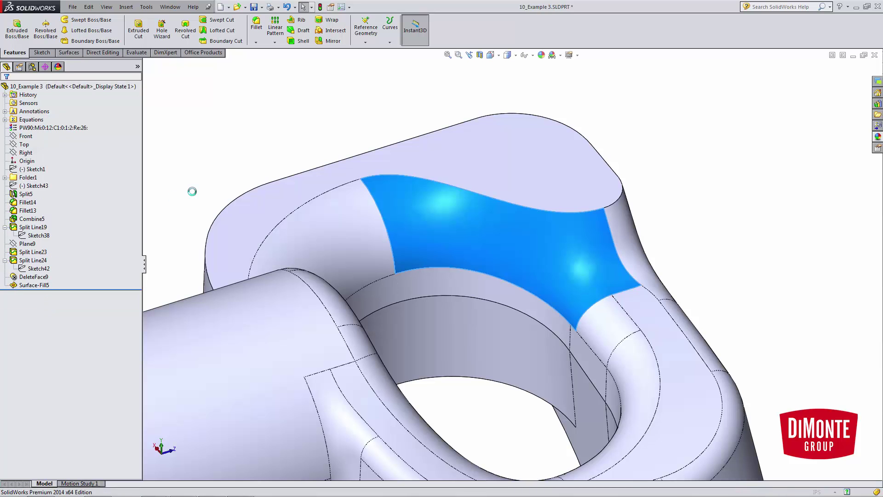
right_click(99, 153)
left_click(124, 155)
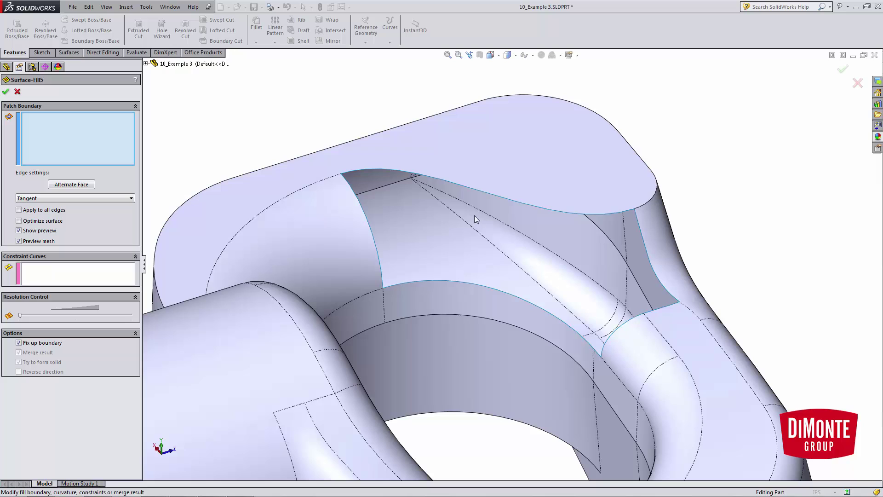
Select the open loop of edges around the deleted faces as the patch boundary with Tangent edge settings.
right_click(479, 192)
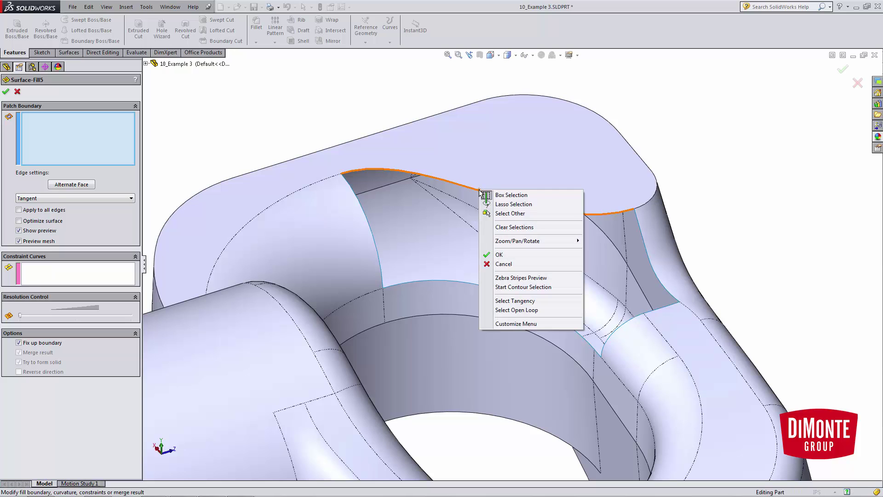
left_click(510, 309)
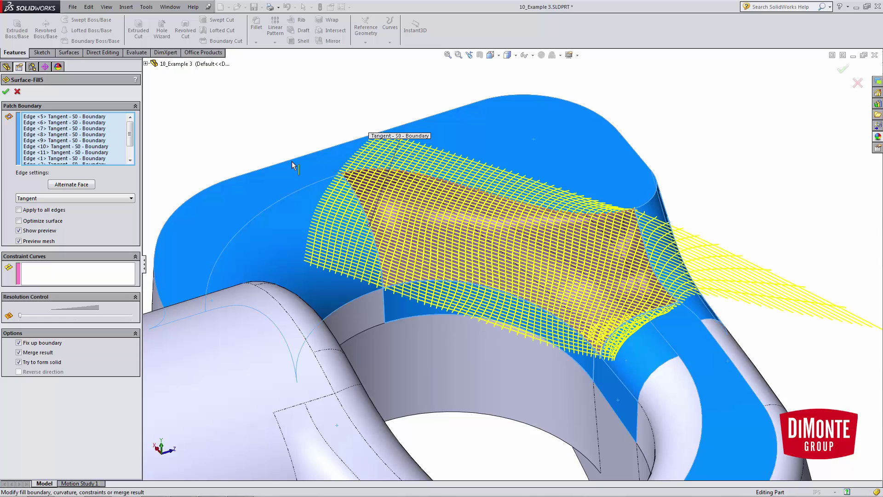
scroll(408, 249, "down", 2)
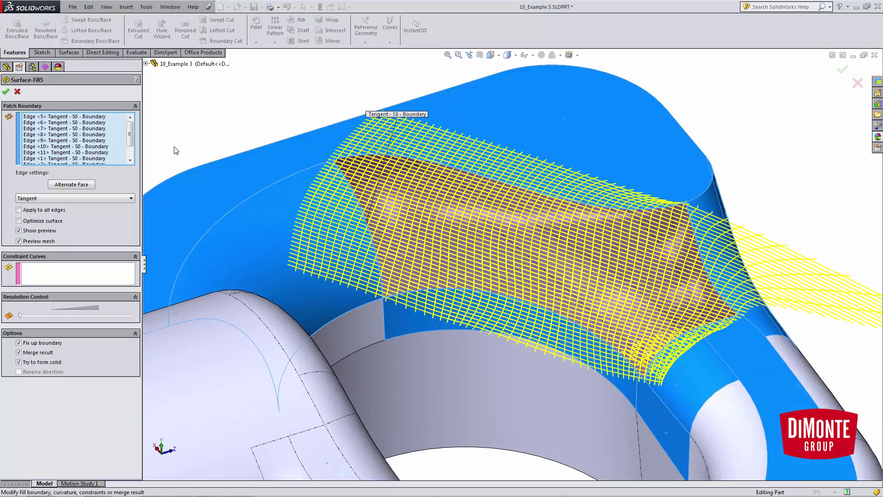
Set the long patch boundary edge along the top face to Contact and accept the filled surface.
left_click(85, 118)
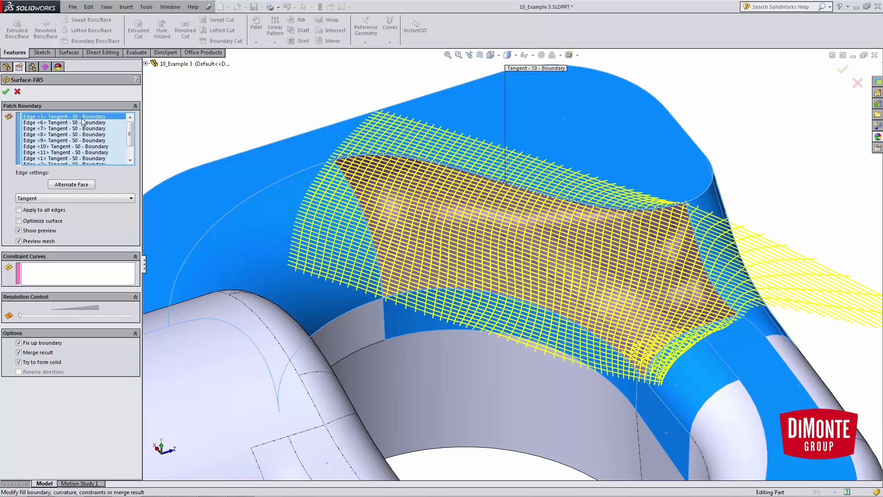
left_click(51, 198)
left_click(52, 206)
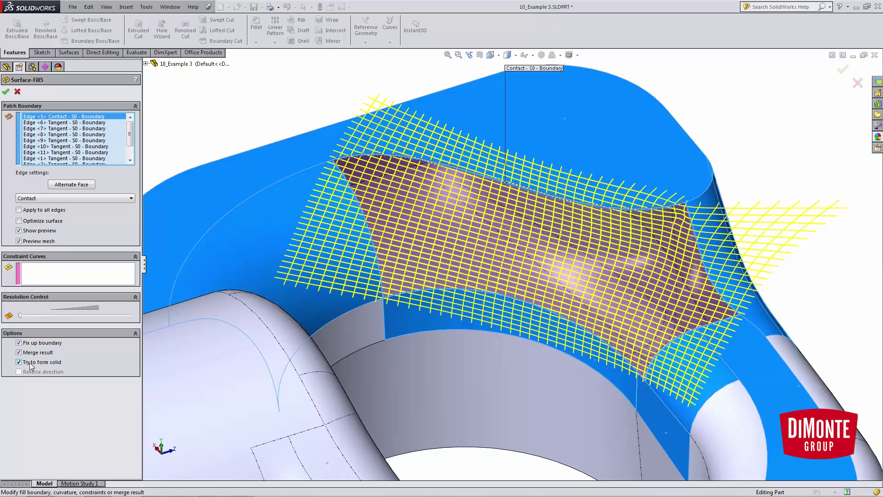
left_click(7, 93)
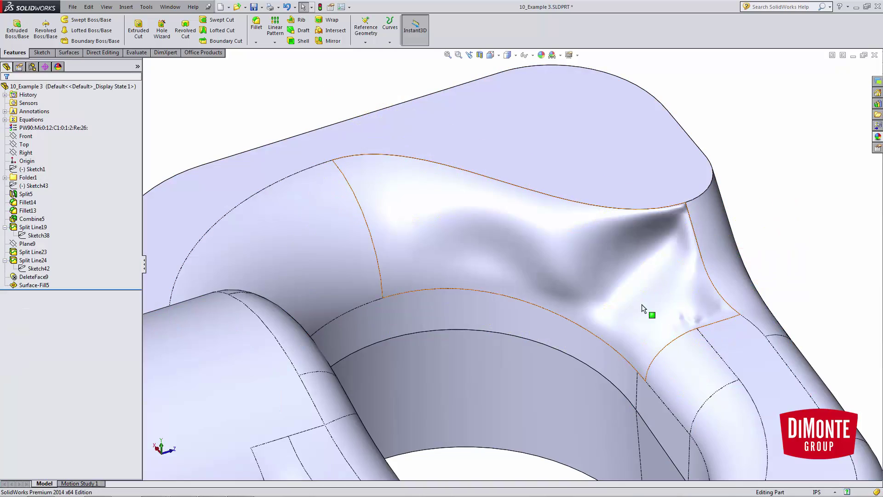
Examine the ripples in the filled surface and reopen Surface-Fill5's definition.
mouse_move(642, 305)
middle_mouse_down()
mouse_move(635, 269)
mouse_move(621, 274)
mouse_move(637, 323)
mouse_move(646, 321)
mouse_move(636, 274)
mouse_move(627, 276)
mouse_move(641, 305)
mouse_move(635, 291)
middle_mouse_up()
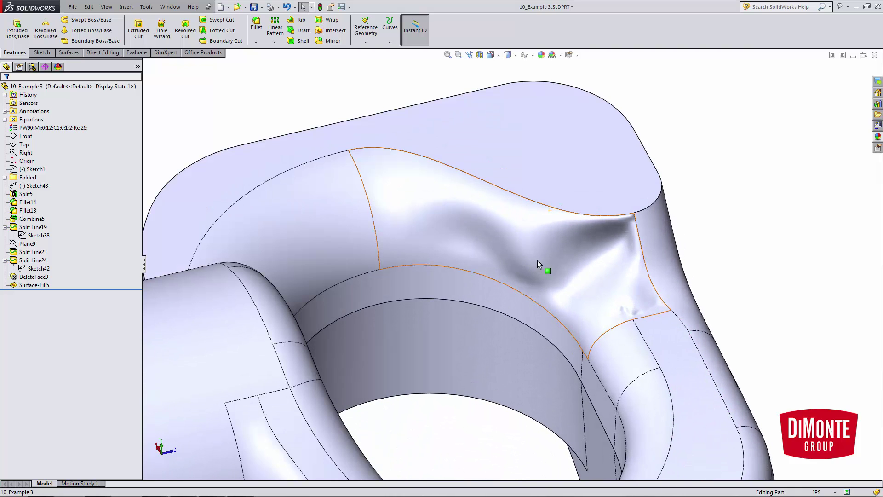
middle_click_drag(537, 260, 540, 258)
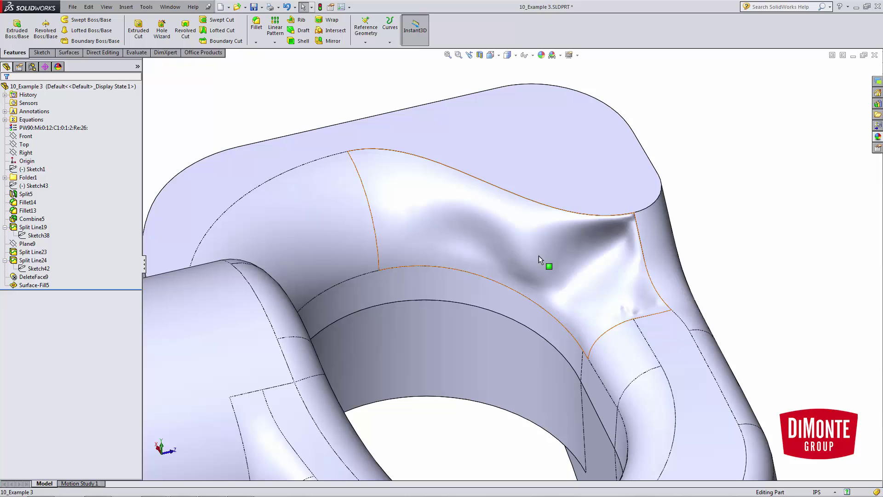
left_click(539, 256)
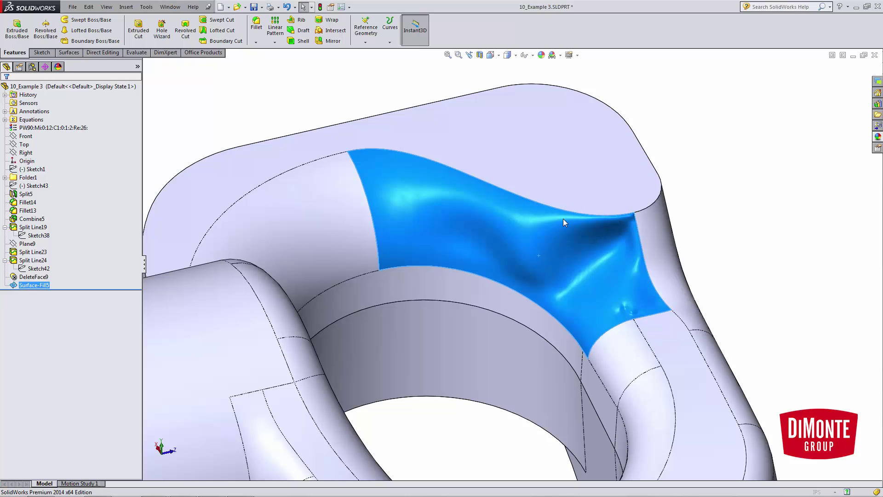
left_click(563, 219)
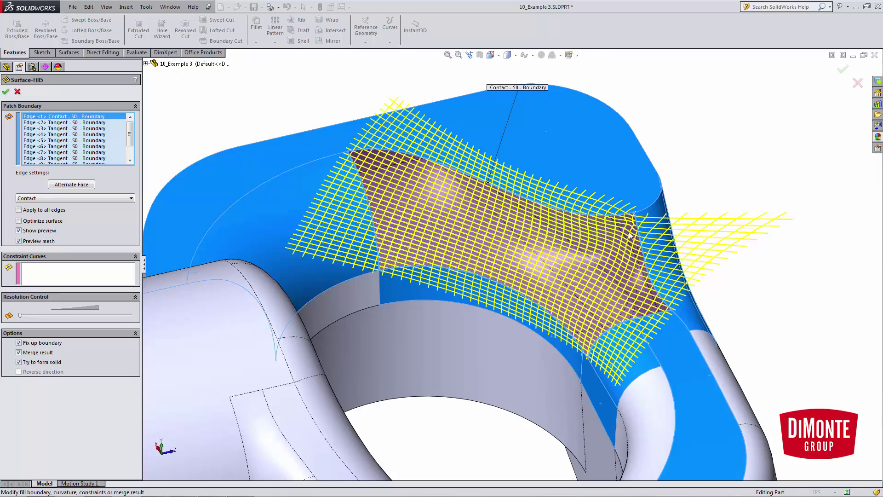
Find the tiny boundary edge at the top face's outer corner, Edge <2>, and set it to Contact.
scroll(630, 235, "down", 10)
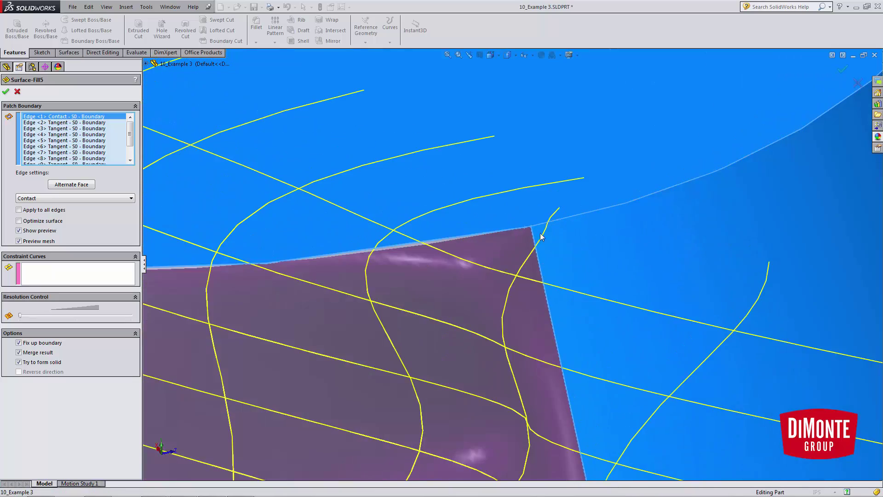
scroll(541, 237, "up", 4)
scroll(531, 279, "down", 2)
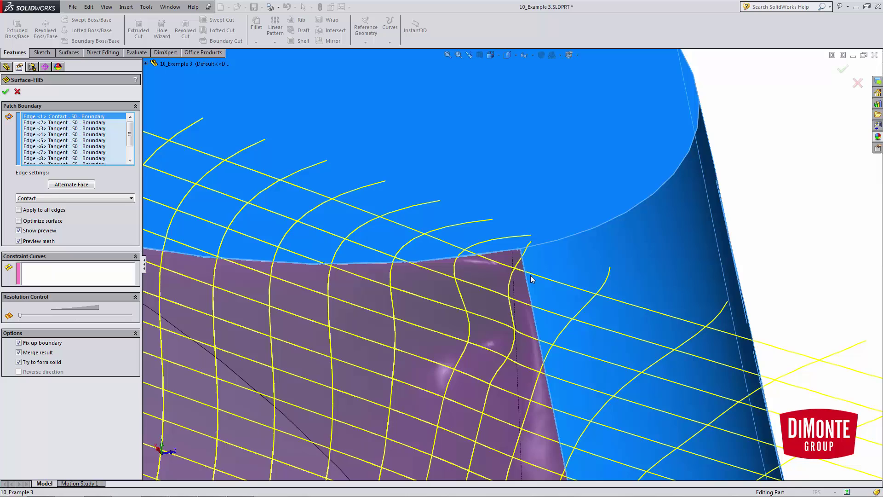
scroll(529, 276, "down", 1)
left_click(62, 125)
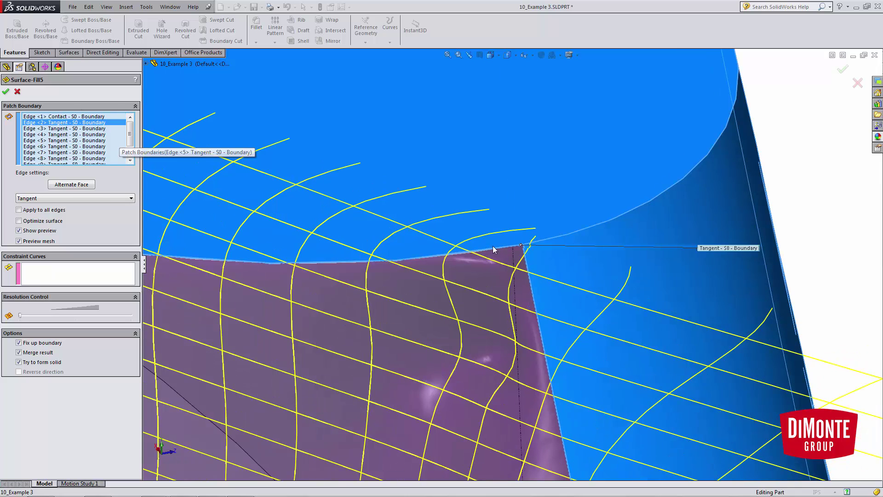
scroll(493, 245, "down", 5)
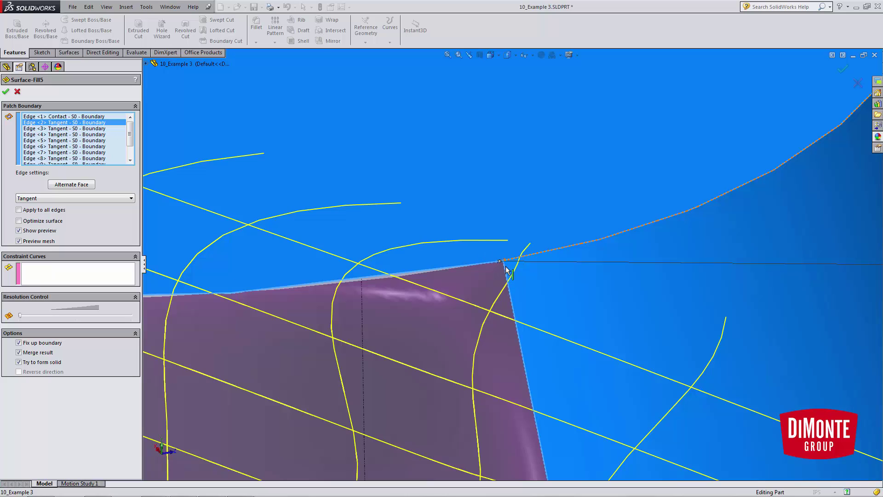
left_click(66, 197)
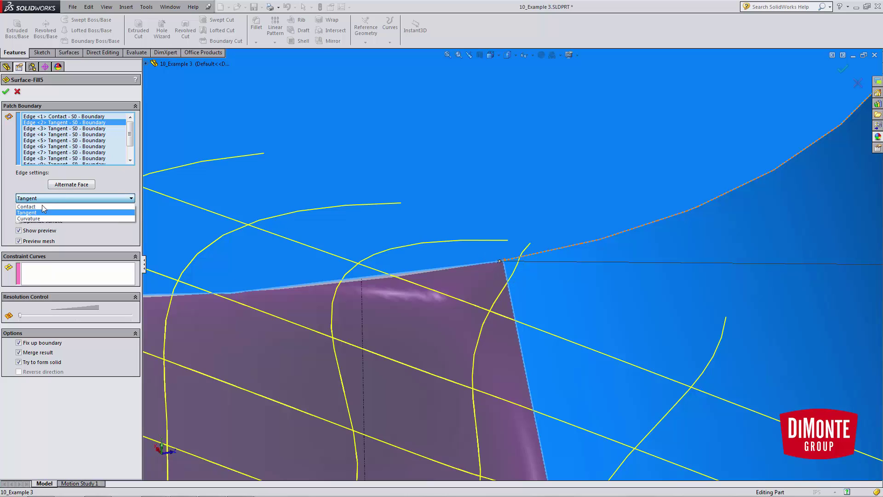
left_click(53, 205)
scroll(469, 299, "up", 10)
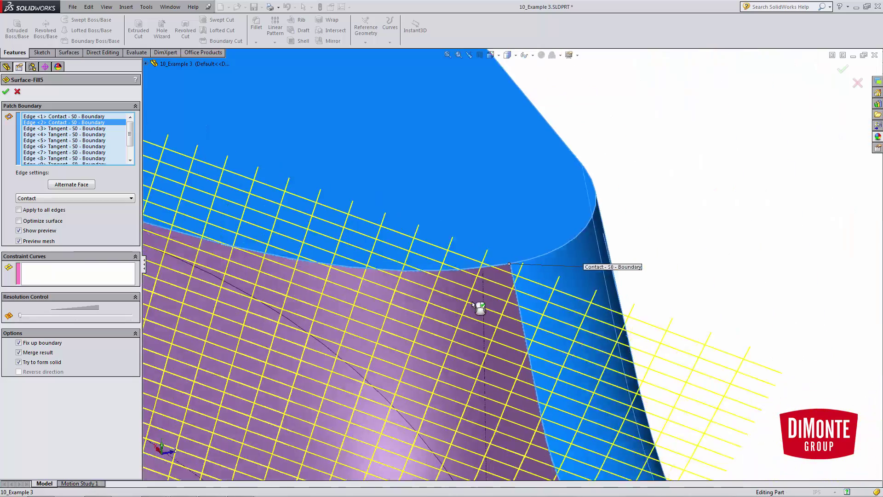
scroll(446, 275, "down", 8)
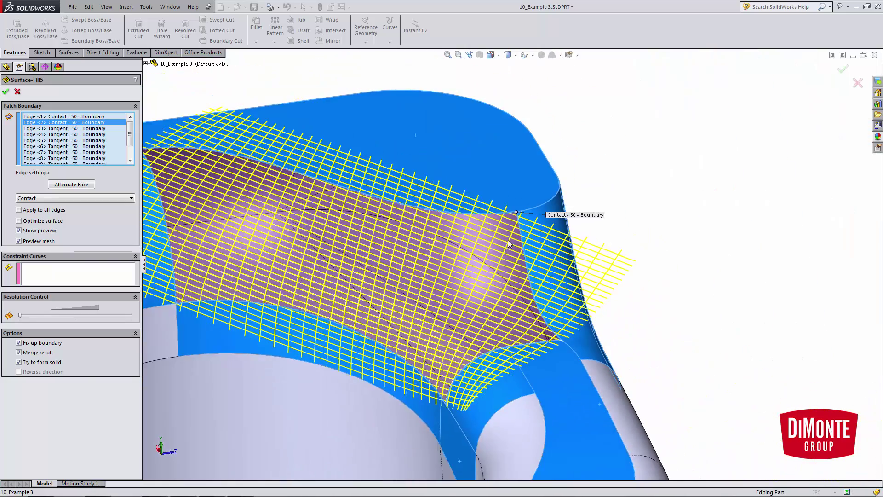
scroll(509, 236, "up", 1)
middle_click_drag(509, 236, 505, 244)
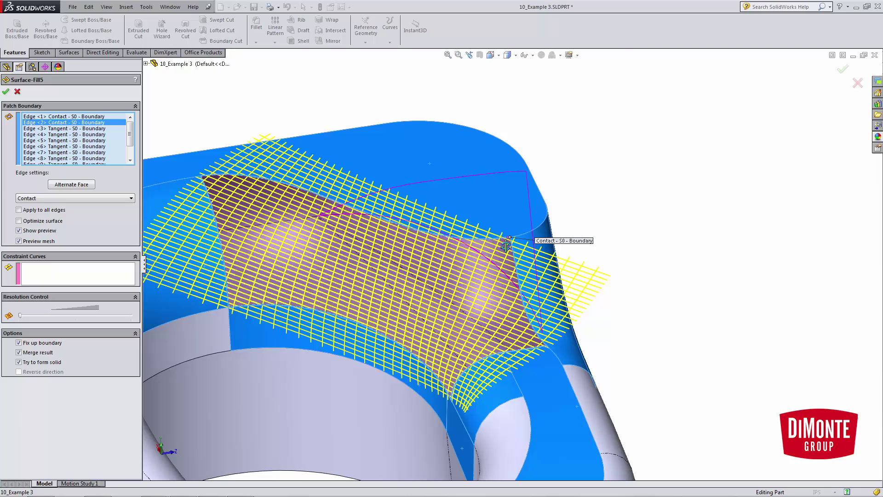
Switch Edge <2> to Tangent to compare its effect on the fill preview.
left_click(52, 199)
left_click(44, 211)
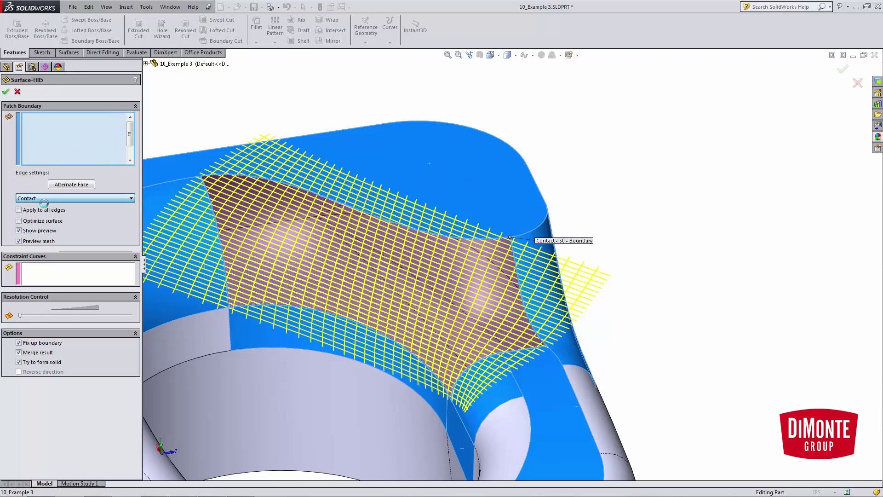
left_click(45, 200)
left_click(27, 212)
Return Edge <2> to Contact, accept Surface-Fill5, and inspect the finished blend from several views.
left_click(42, 199)
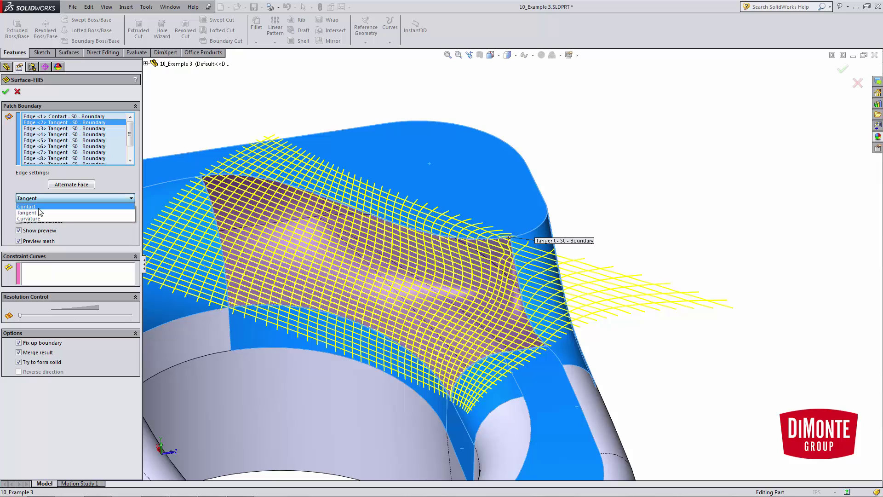
left_click(39, 206)
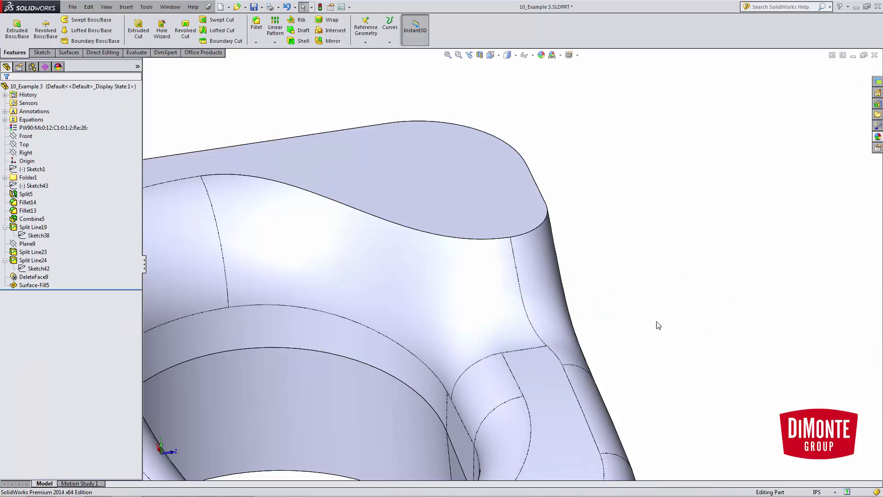
scroll(540, 272, "up", 2)
middle_click_drag(478, 296, 482, 307)
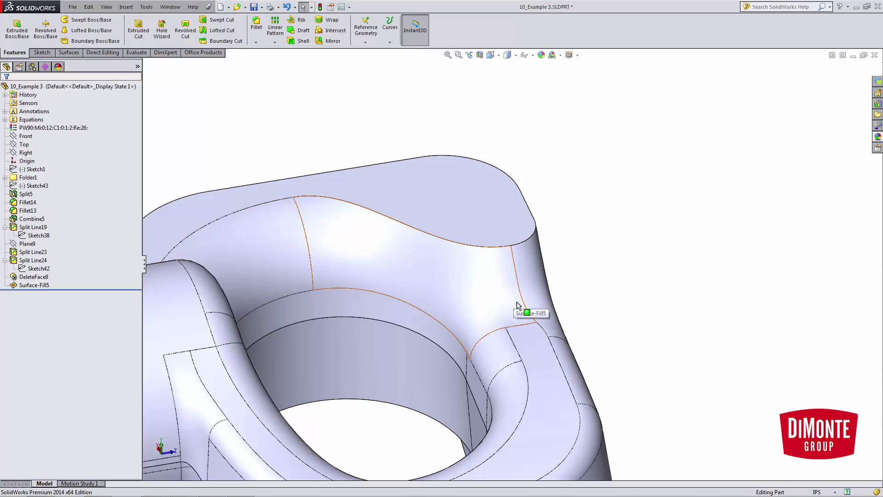
scroll(499, 304, "down", 3)
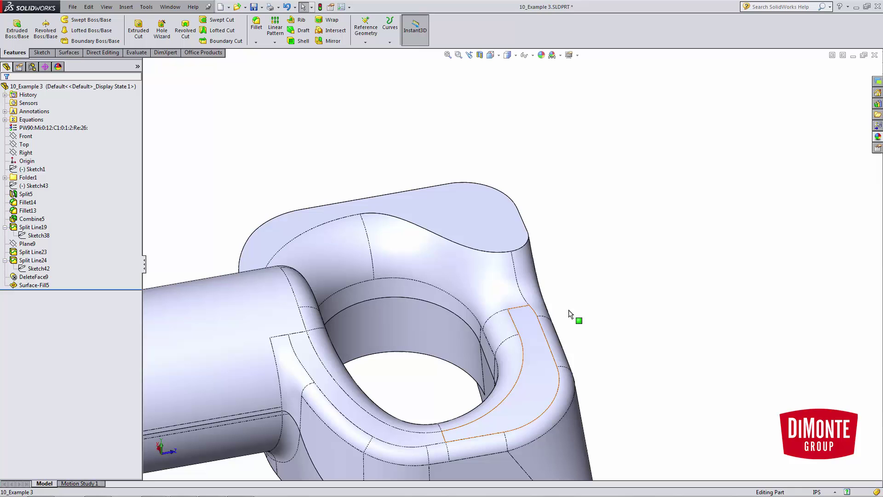